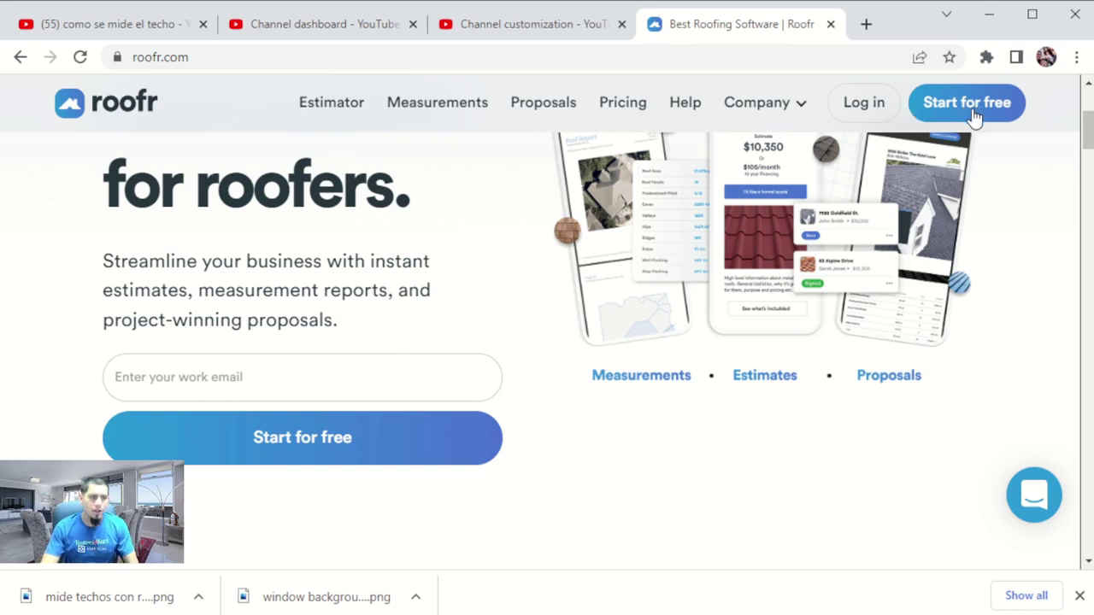
# Step: Log in to the Roofr account with the saved credentials and open the list of DIY measurement reports
pyautogui.click(881, 109)
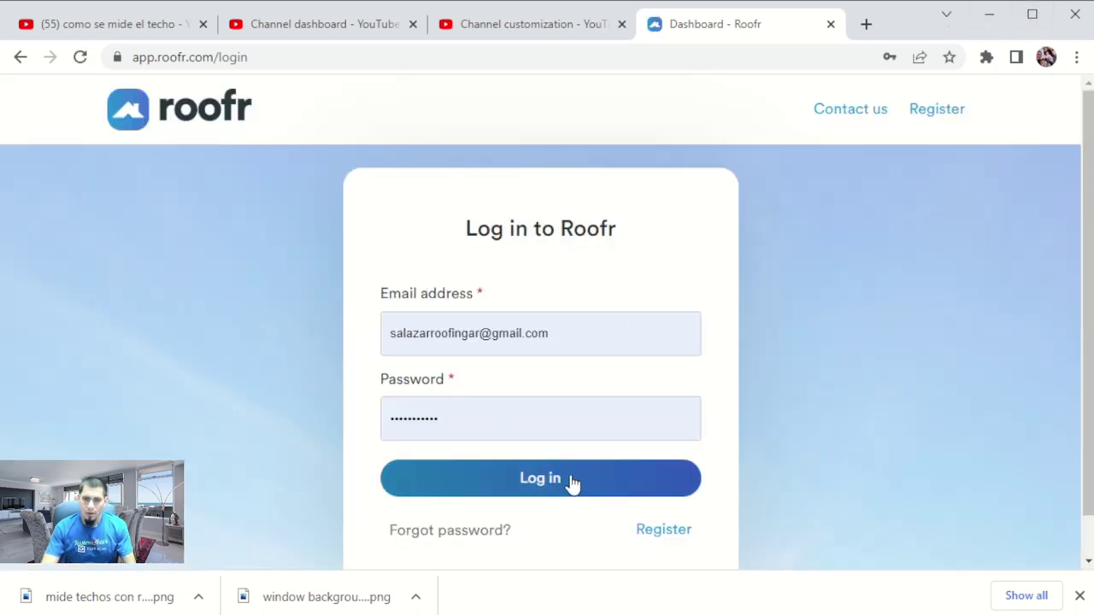
pyautogui.click(566, 483)
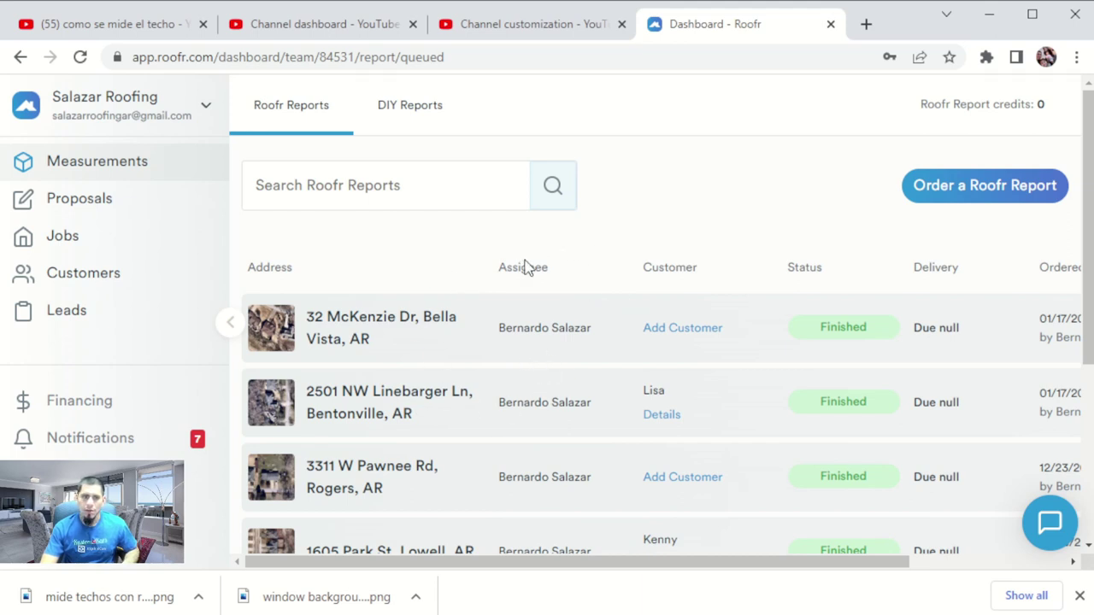
pyautogui.click(405, 111)
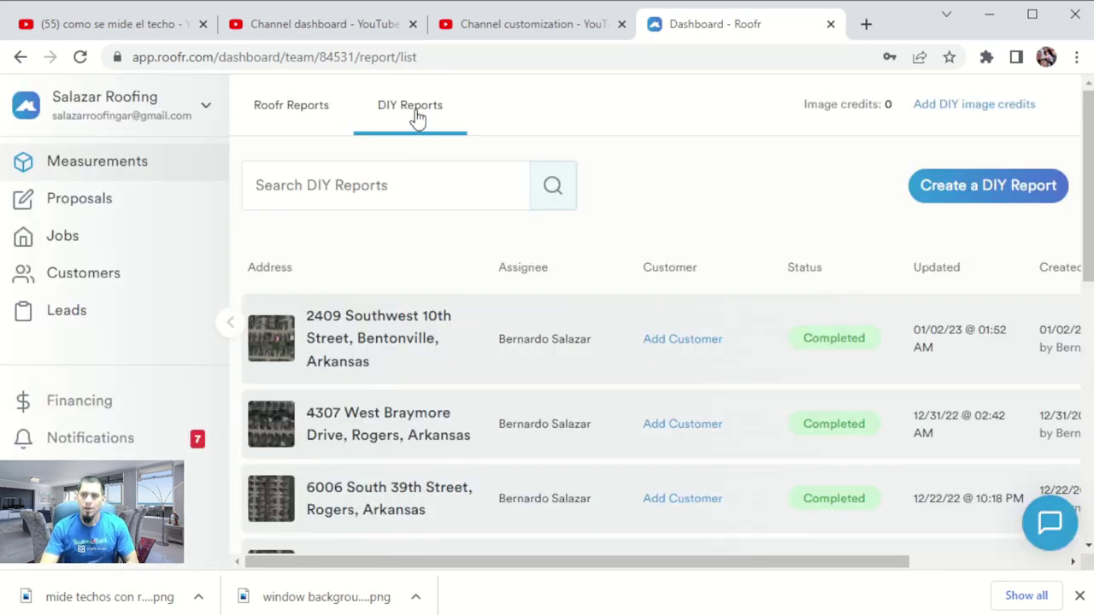
# Step: Create a DIY report for the job's street address, picking the matching suggestion for the entered house number
pyautogui.click(972, 192)
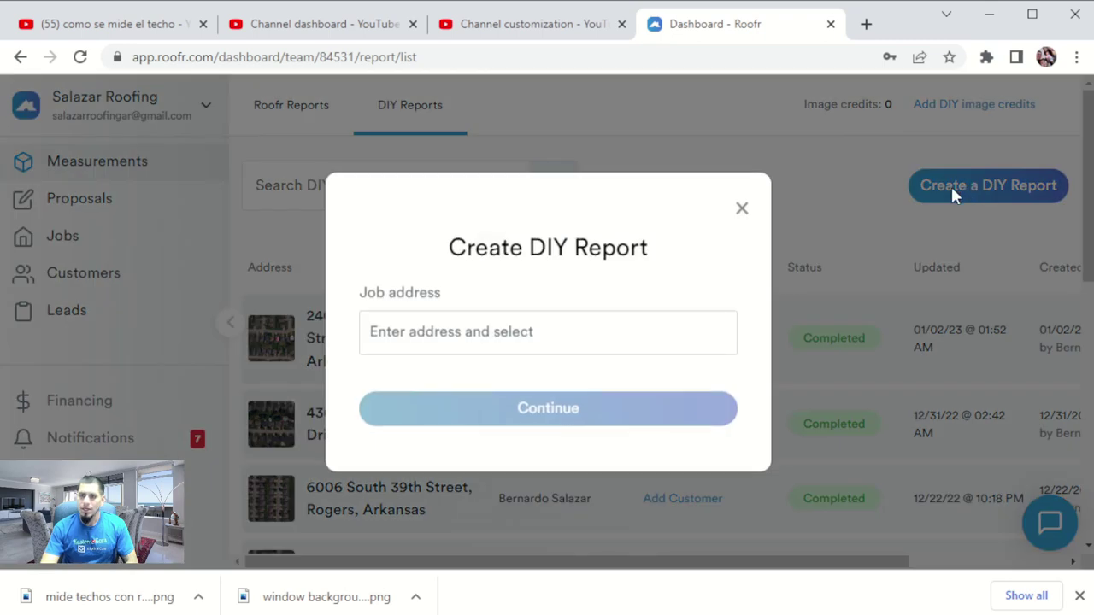
pyautogui.click(505, 334)
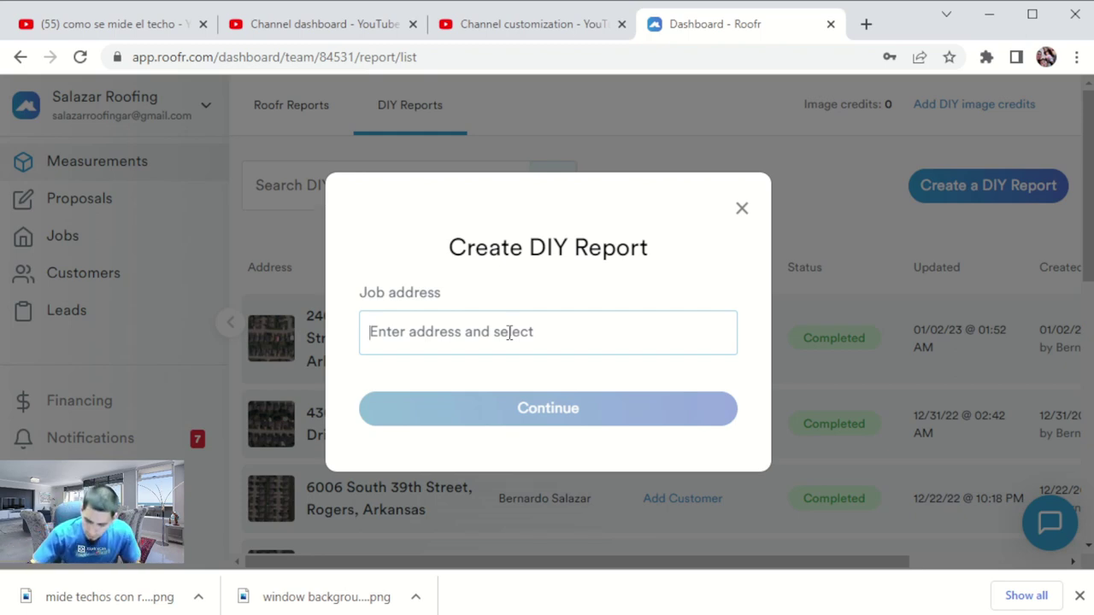
pyautogui.write('326')
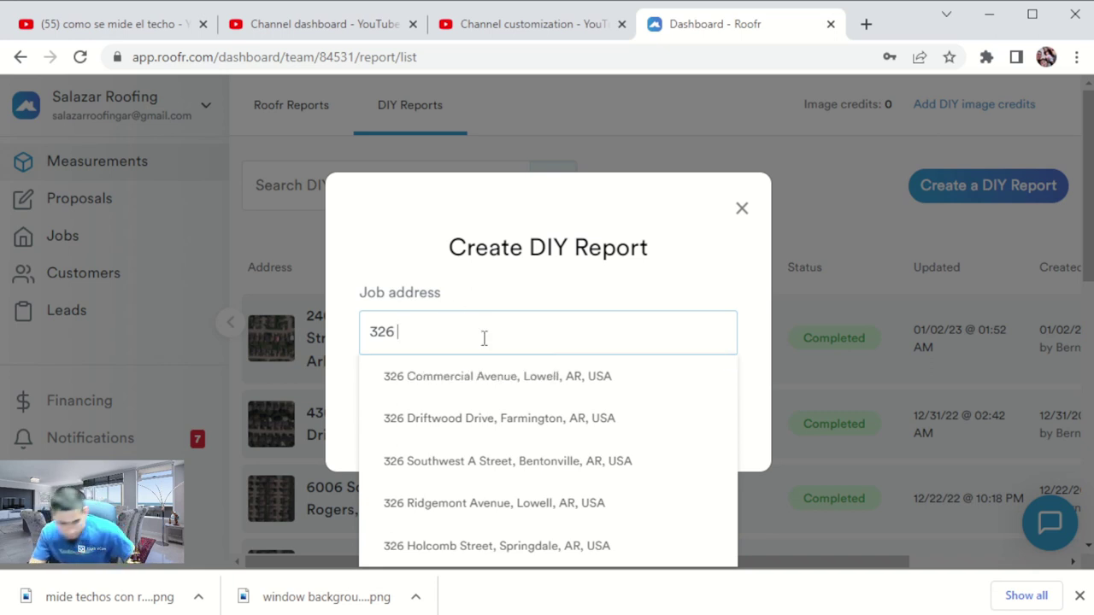
pyautogui.write('r')
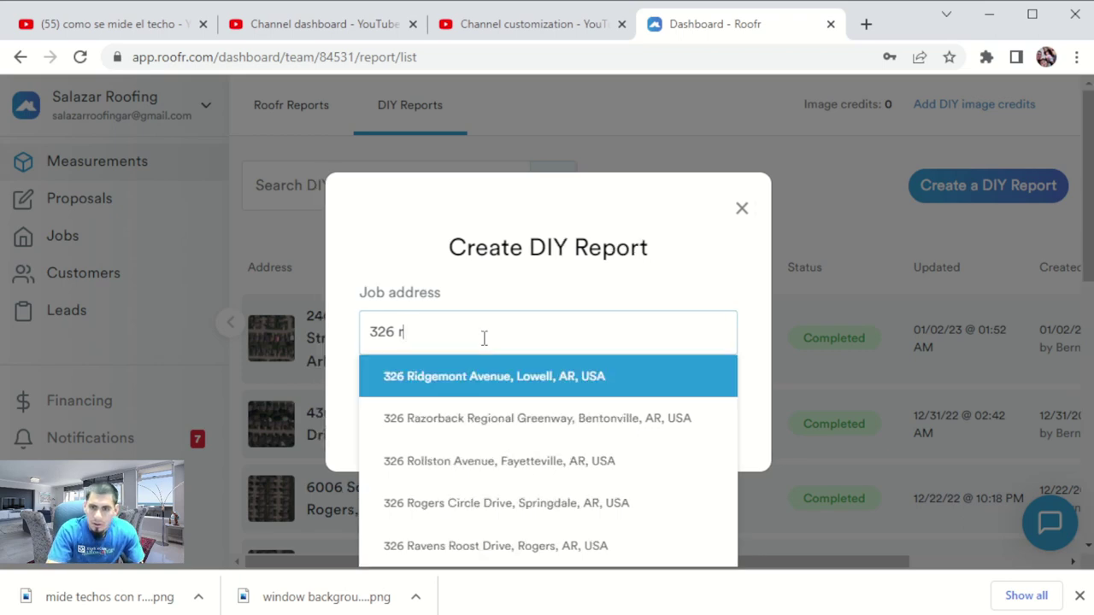
pyautogui.click(505, 382)
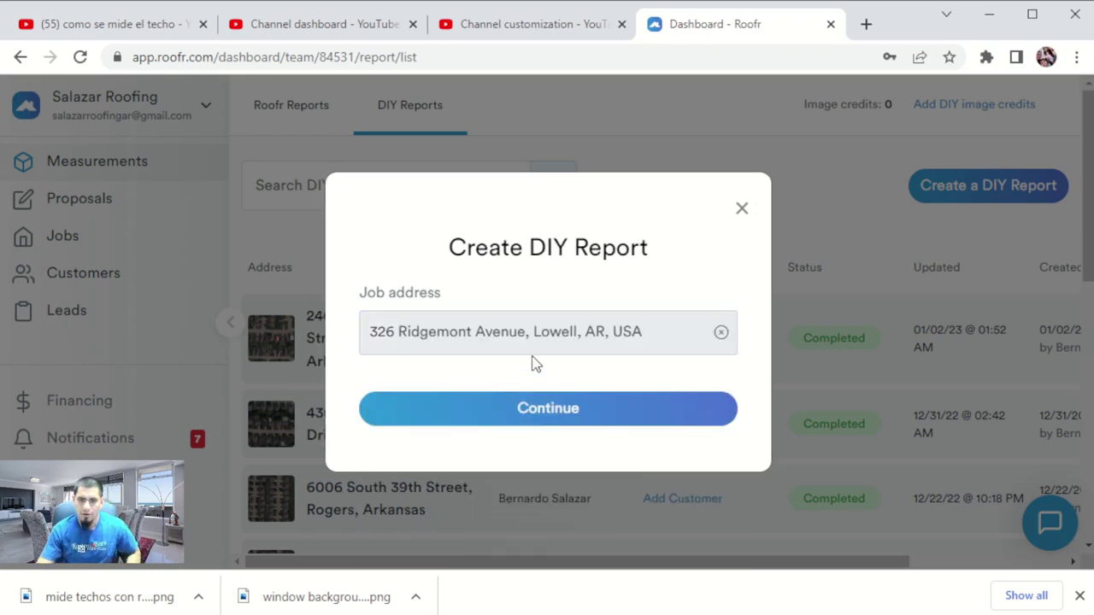
pyautogui.click(586, 418)
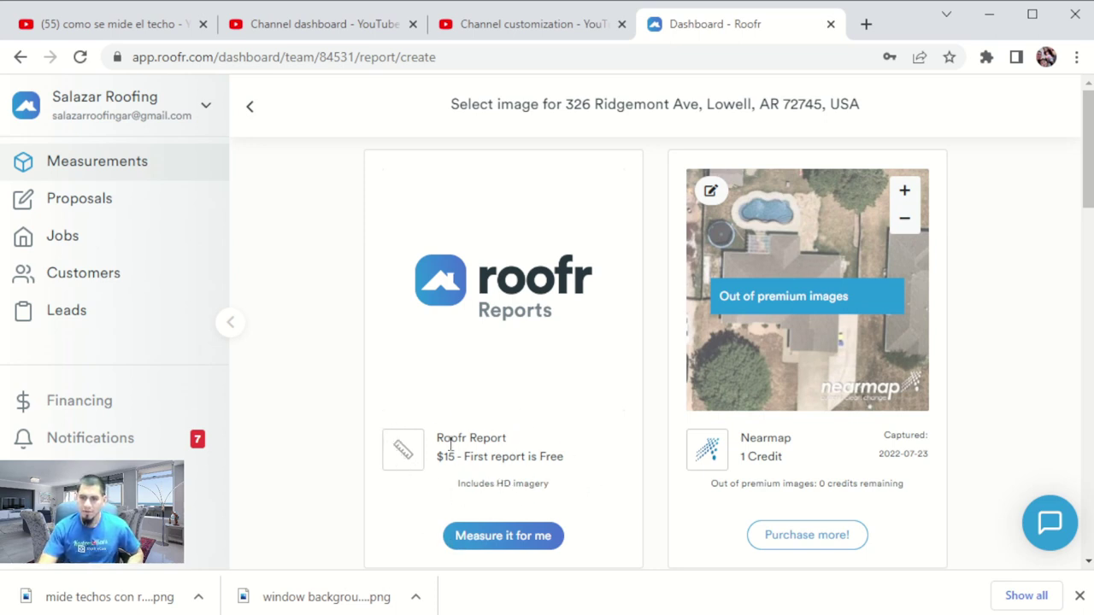
# Step: Choose the free Bing aerial image captured 2019-06-13 as the report image and start drawing the roof manually
pyautogui.scroll(-9, 677, 359)
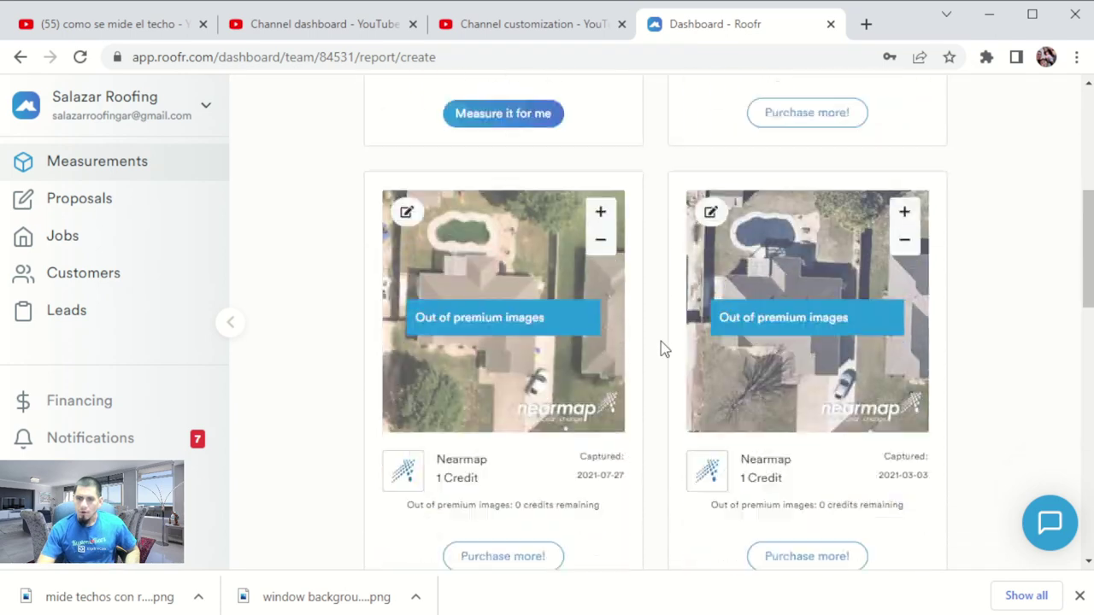
pyautogui.scroll(-6, 656, 346)
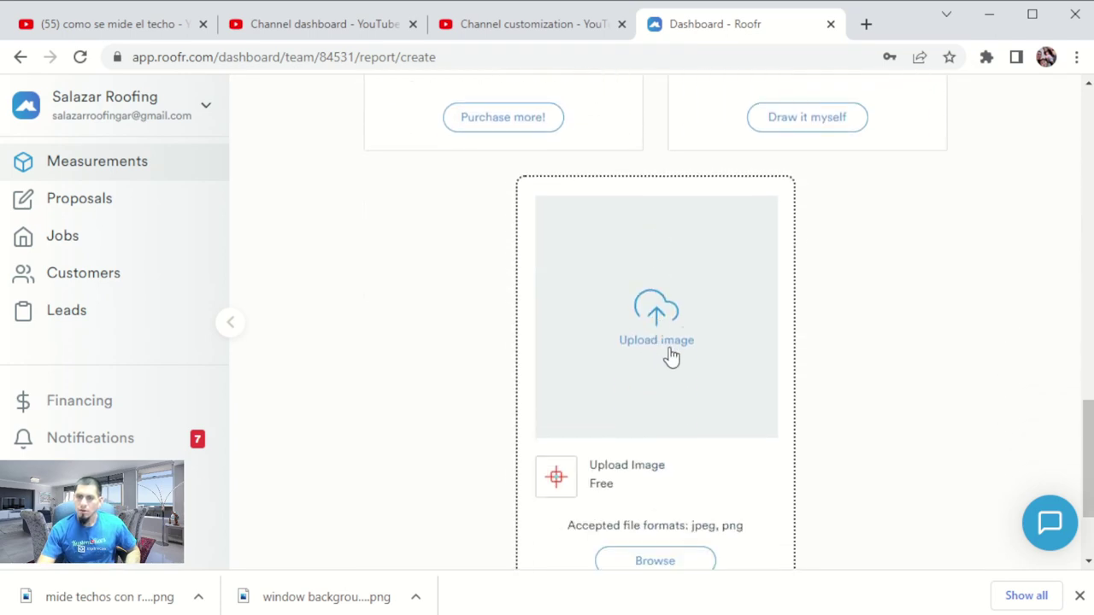
pyautogui.scroll(4, 671, 357)
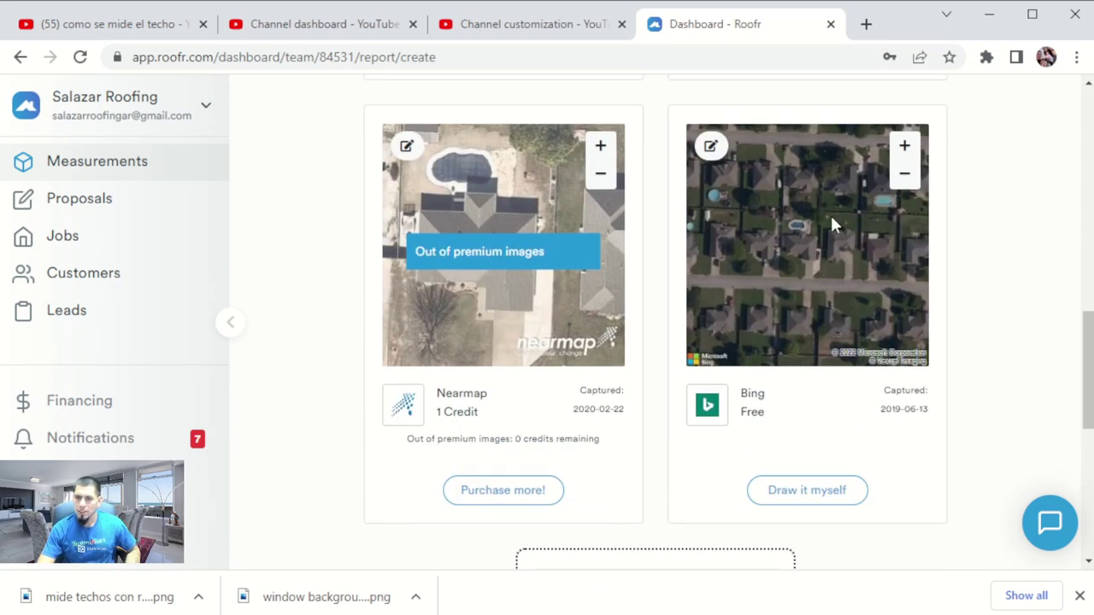
pyautogui.scroll(-3, 716, 308)
pyautogui.scroll(4, 863, 384)
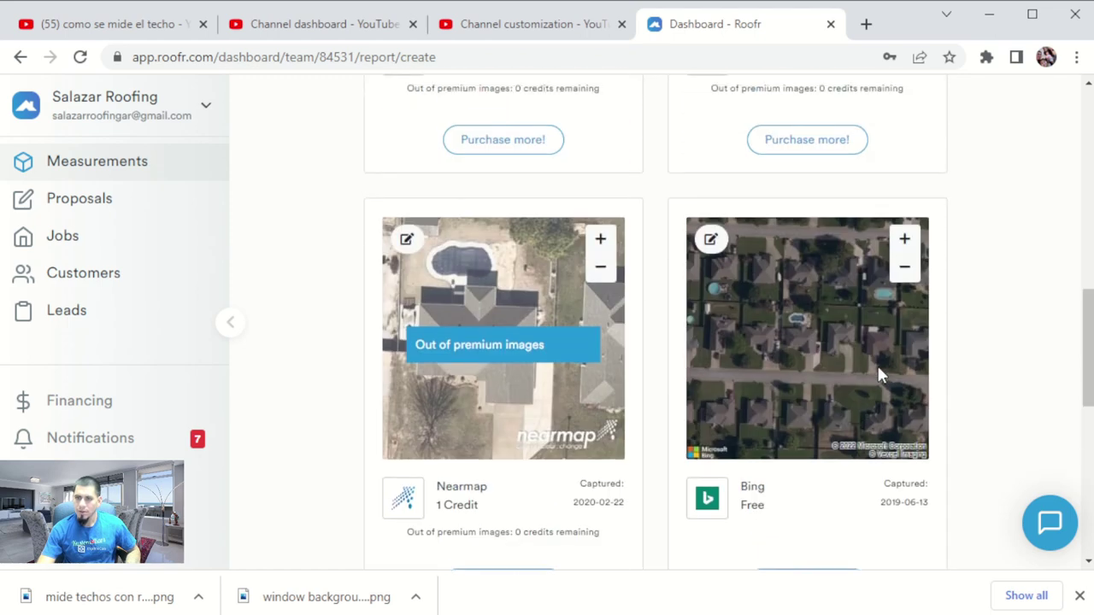
pyautogui.scroll(-2, 808, 403)
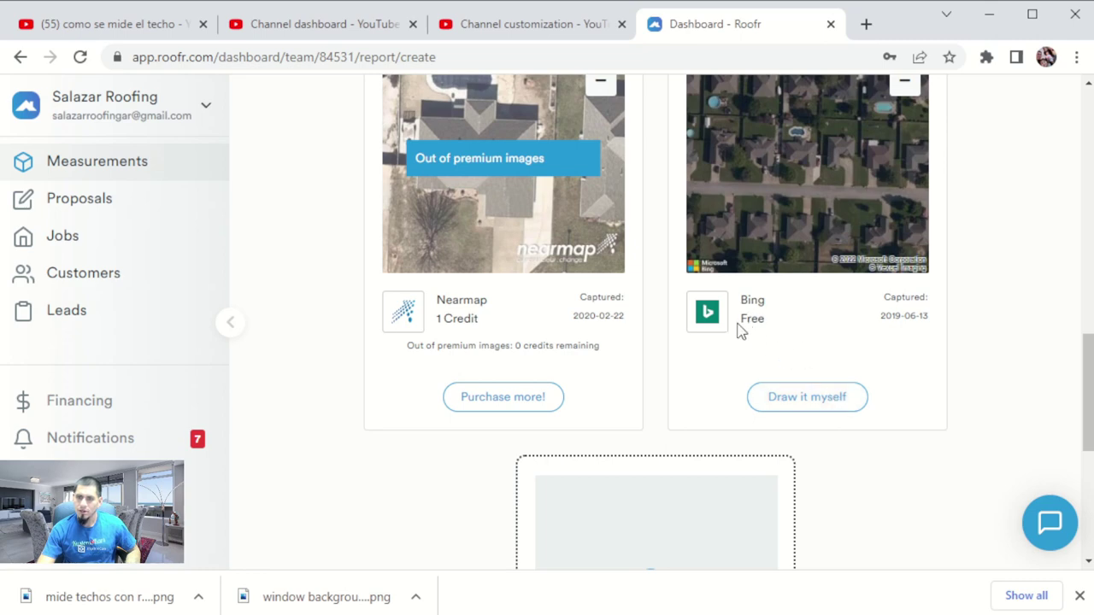
pyautogui.click(804, 398)
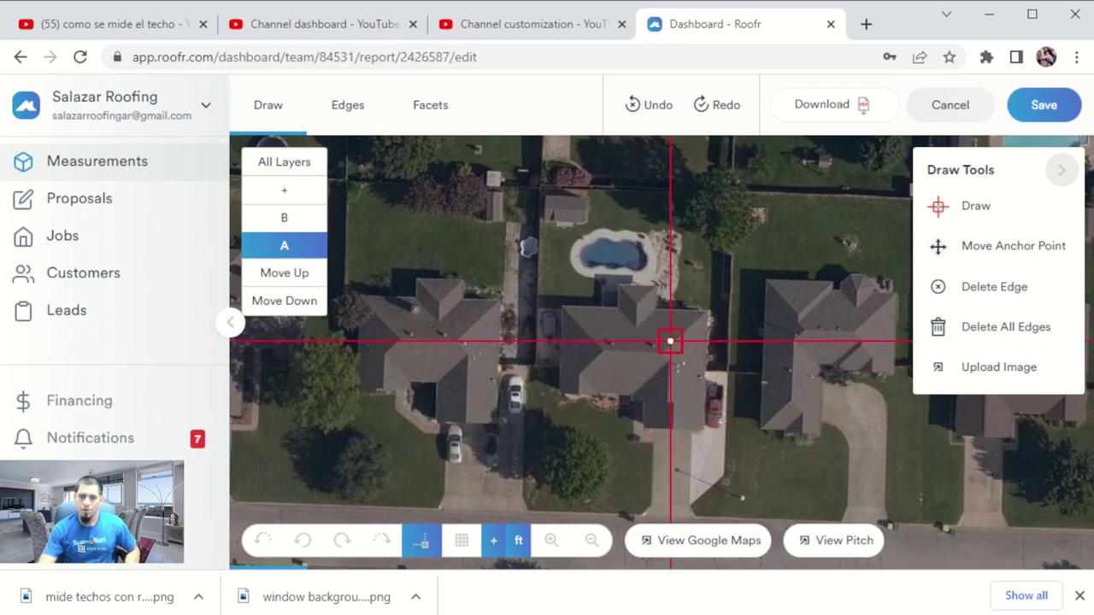
# Step: Draw an edge about 20 ft 7 in long along the rear eave, from the outer corner above the driveway side to the valley
pyautogui.scroll(-1, 686, 354)
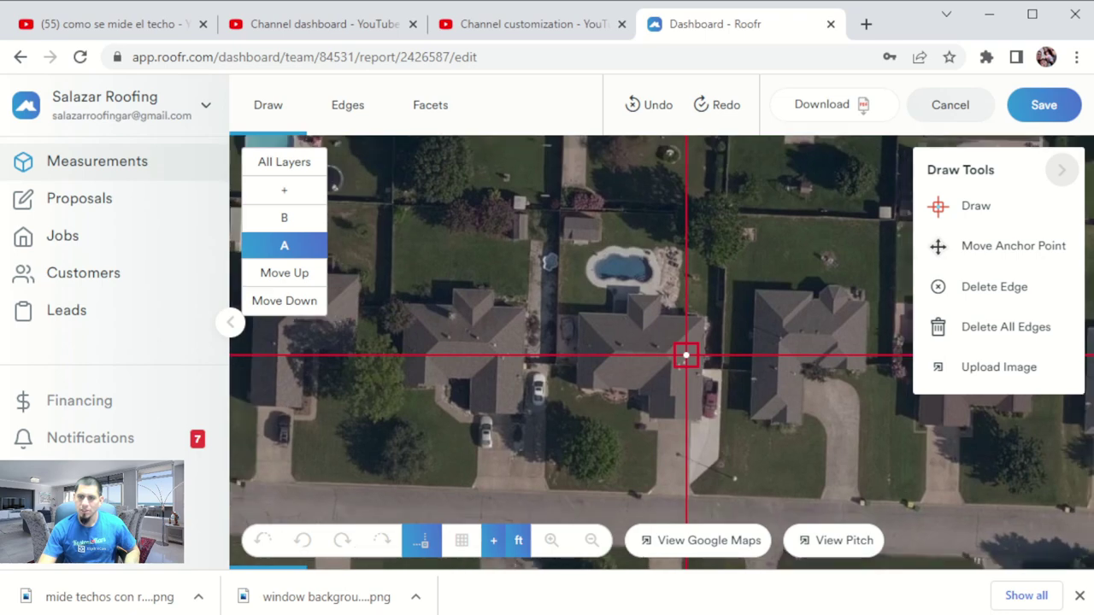
pyautogui.scroll(-2, 687, 354)
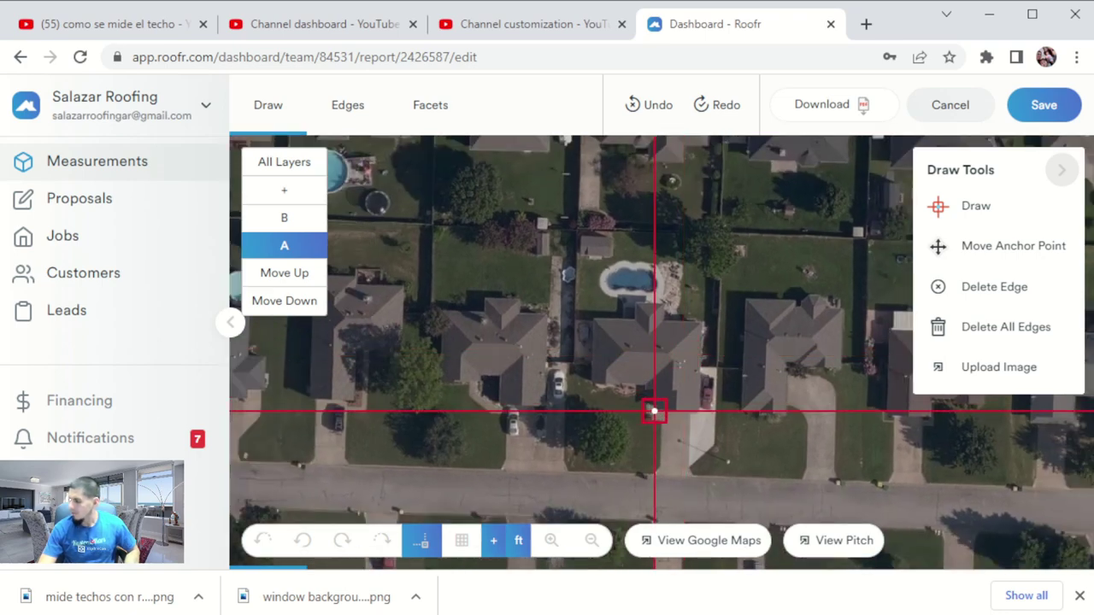
pyautogui.scroll(2, 678, 434)
pyautogui.scroll(1, 615, 391)
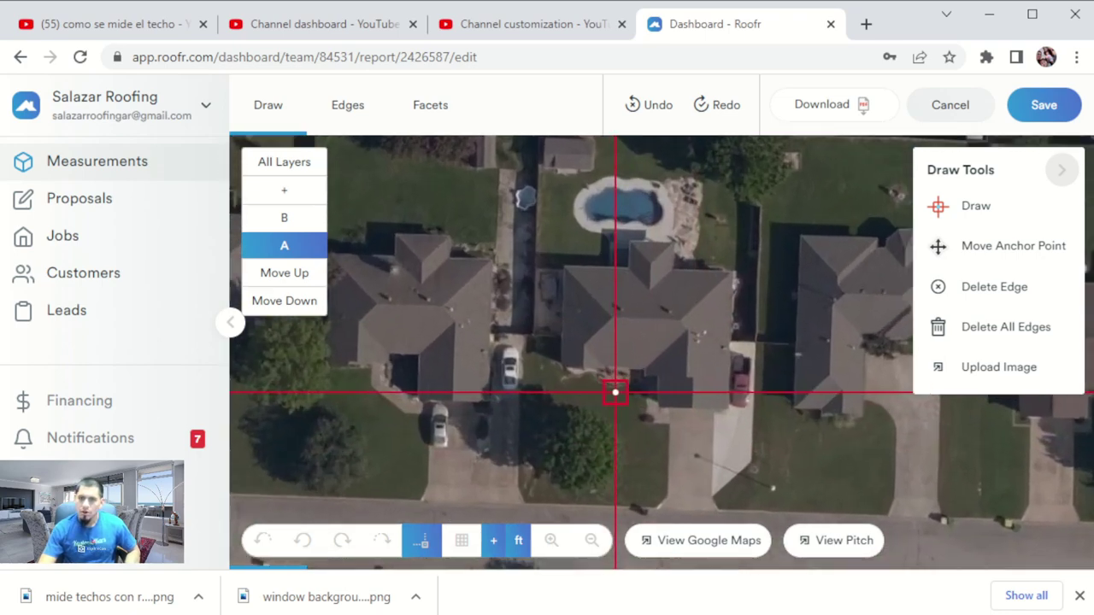
pyautogui.scroll(1, 648, 359)
pyautogui.scroll(2, 648, 358)
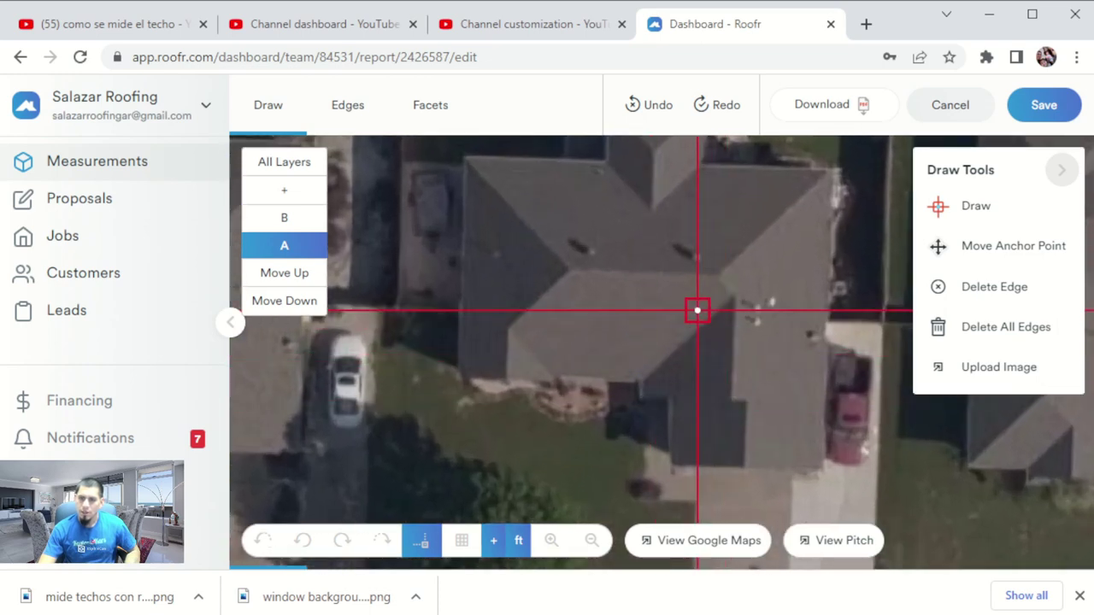
pyautogui.moveTo(698, 311); pyautogui.dragTo(684, 345)
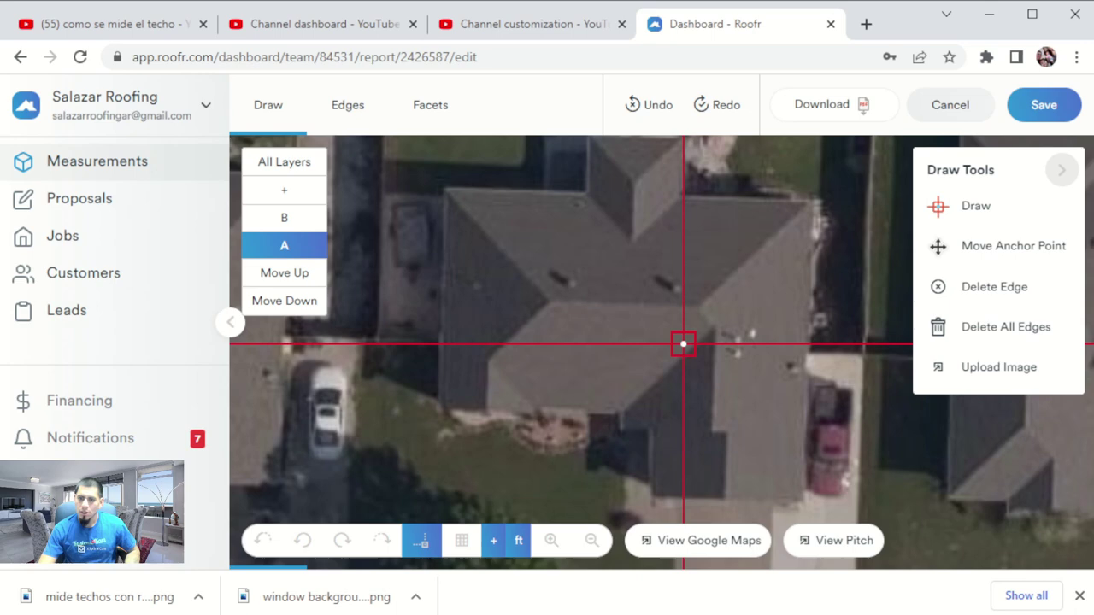
pyautogui.click(940, 210)
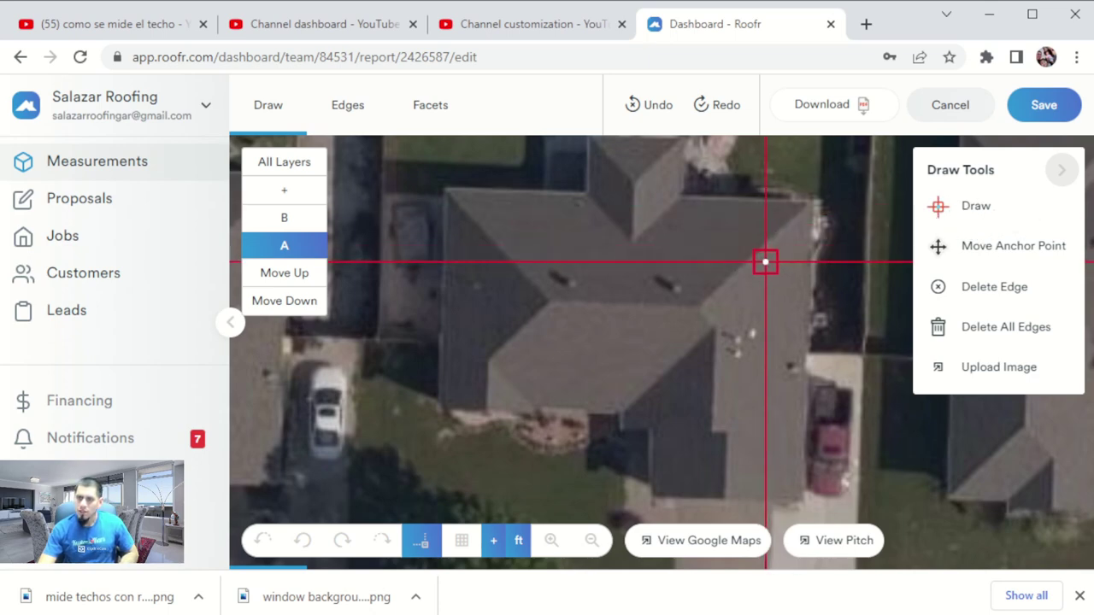
pyautogui.click(809, 204)
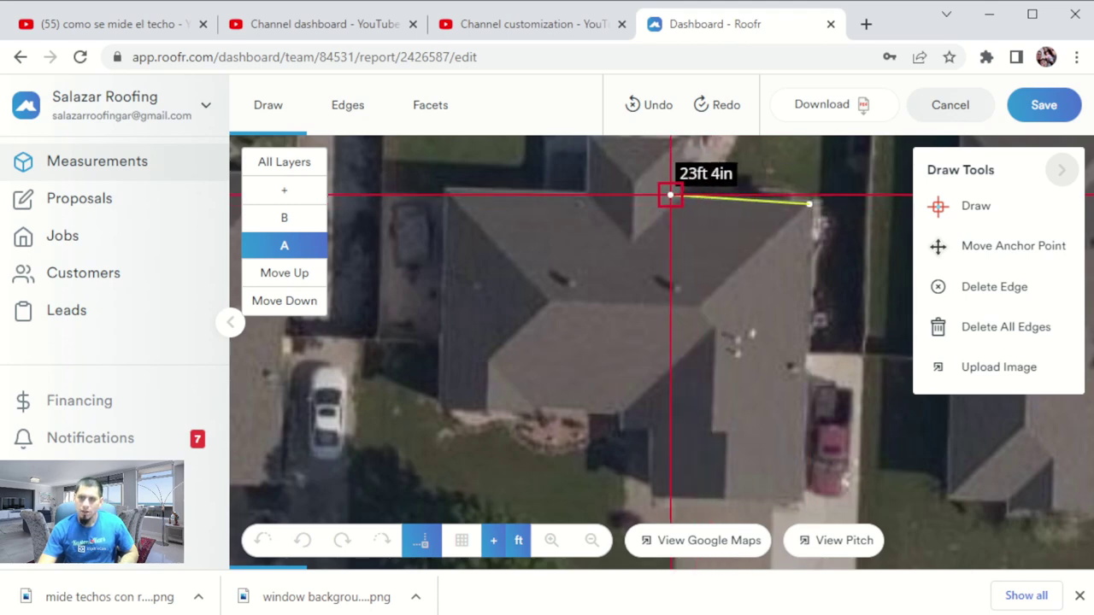
pyautogui.scroll(2, 699, 203)
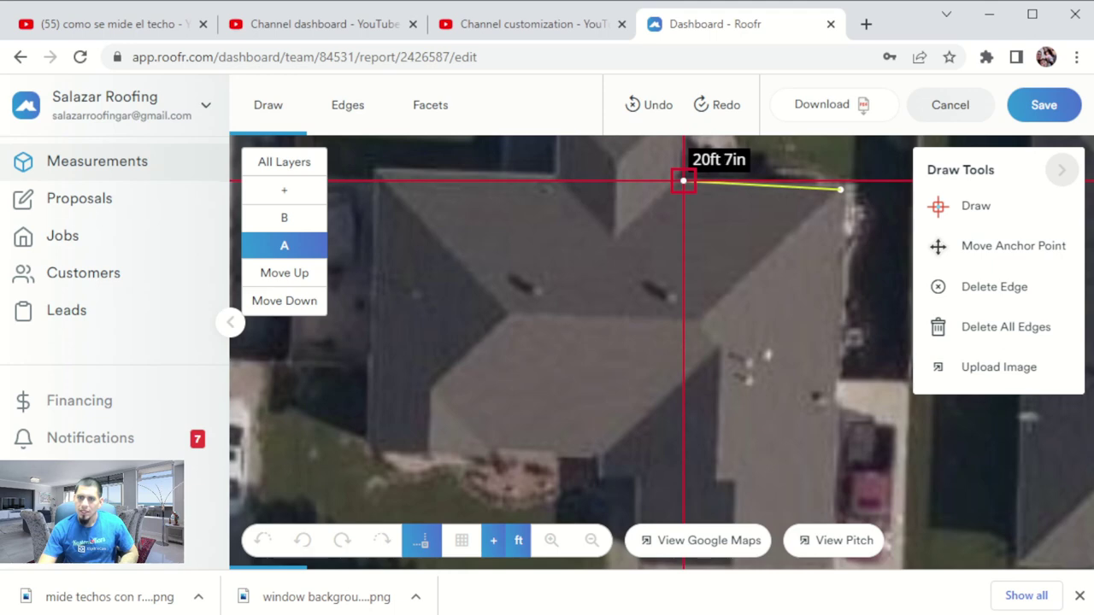
pyautogui.click(684, 181)
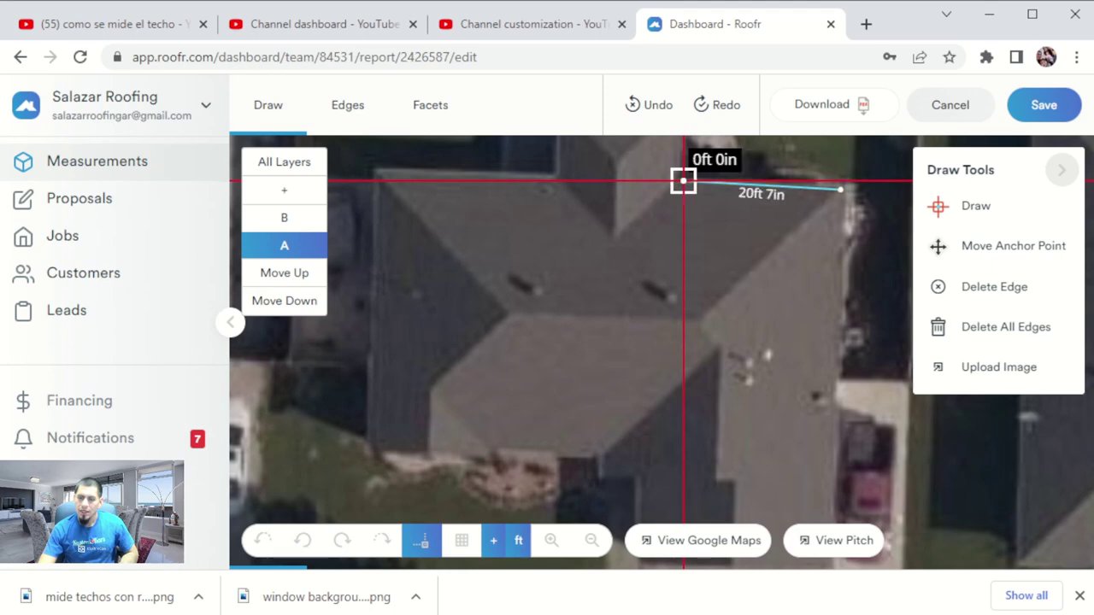
# Step: Move the rear eave edge's outer anchor point level with its other end, and delete that edge
pyautogui.click(991, 251)
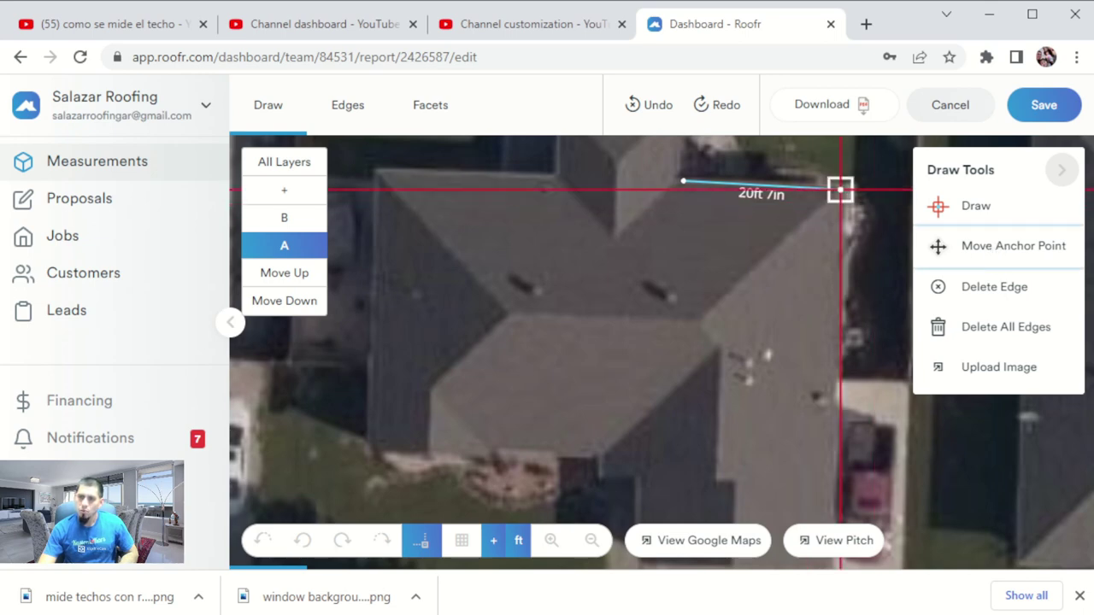
pyautogui.moveTo(840, 189); pyautogui.dragTo(840, 181)
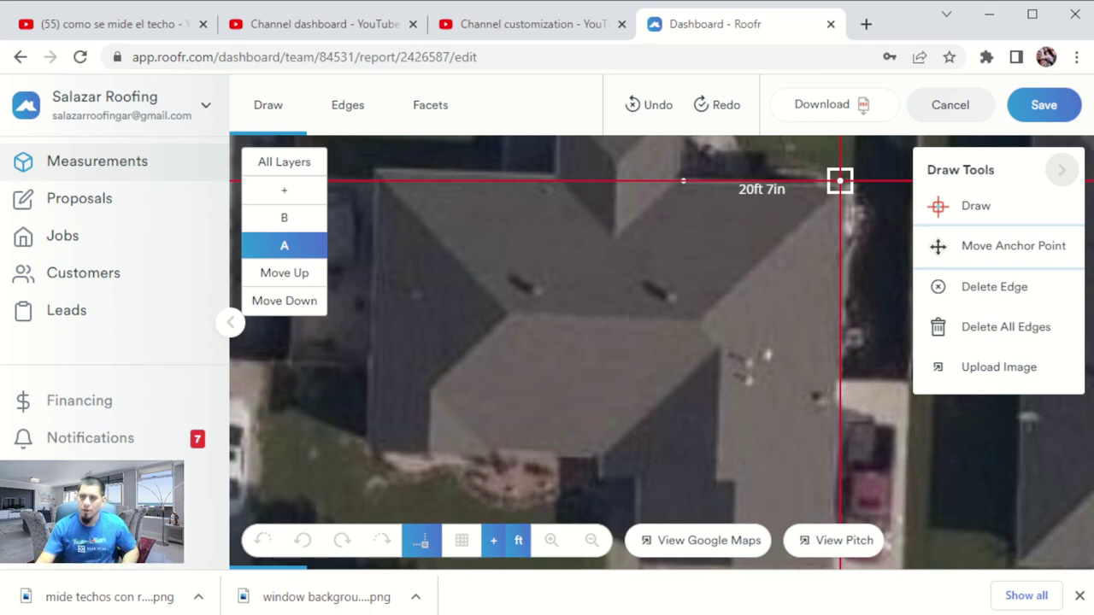
pyautogui.click(840, 180)
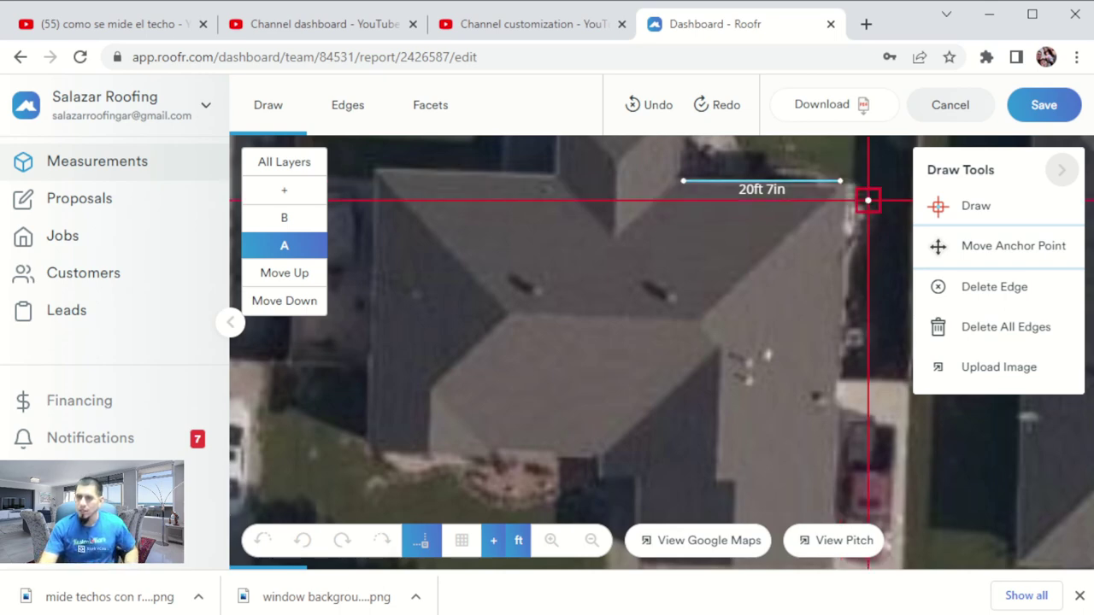
pyautogui.click(966, 291)
pyautogui.click(796, 178)
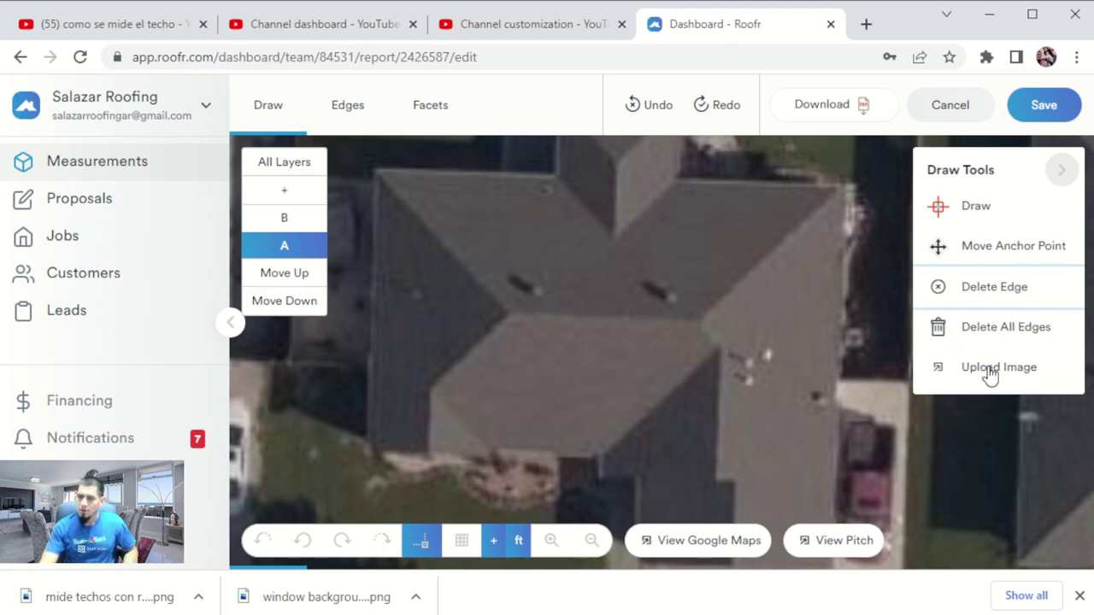
# Step: Trace the garage wing's outline: about 49 ft 5 in along the driveway, 13 ft 3 in and 12 ft 3 in across the front, 11 ft back
pyautogui.click(983, 209)
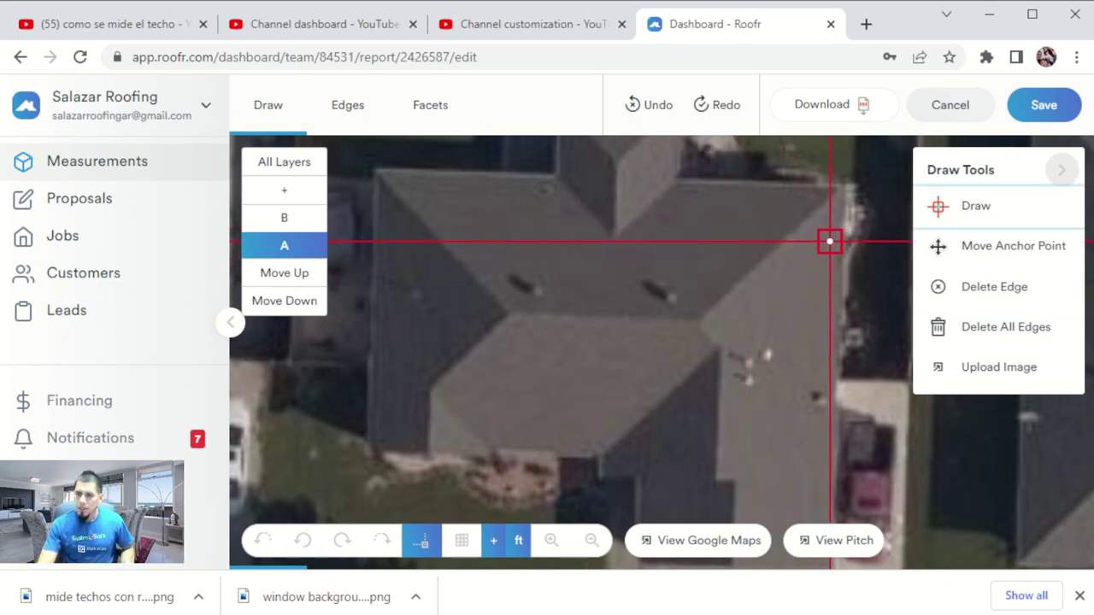
pyautogui.click(845, 188)
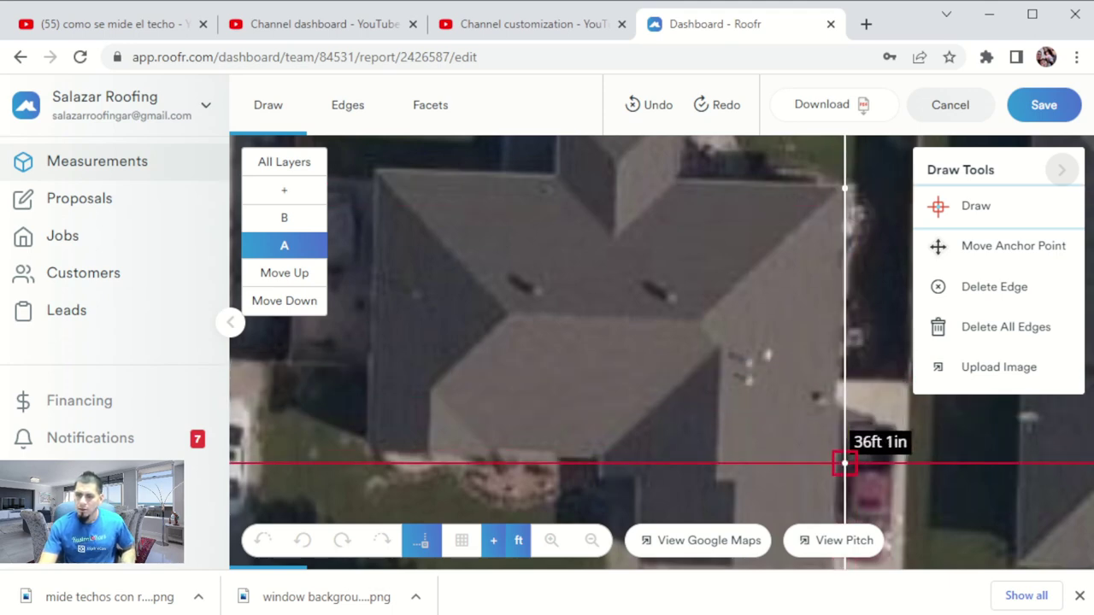
pyautogui.moveTo(845, 464); pyautogui.dragTo(855, 334)
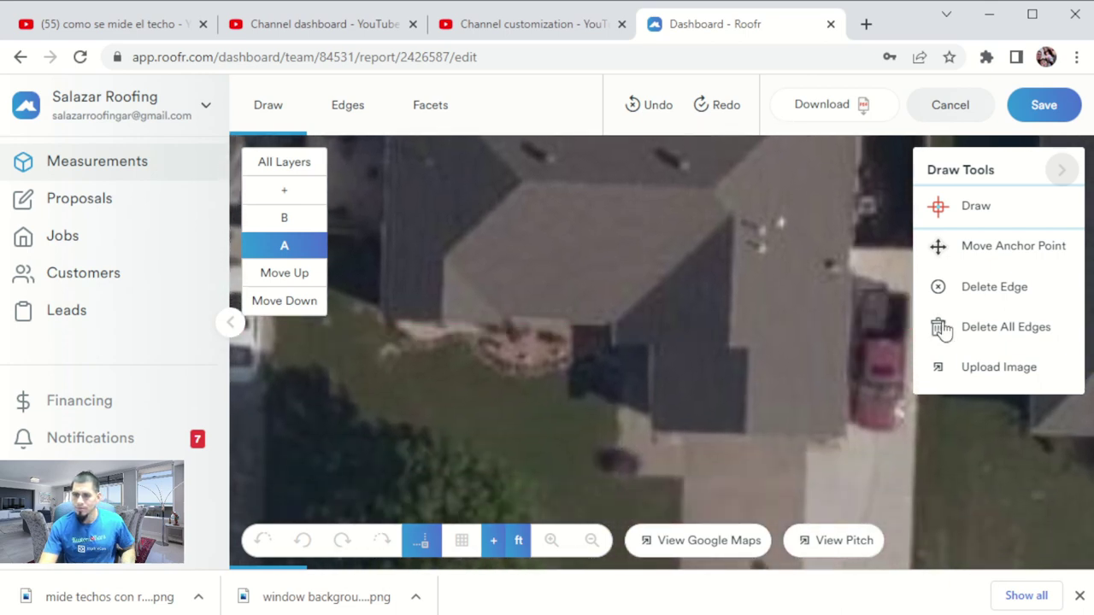
pyautogui.click(849, 433)
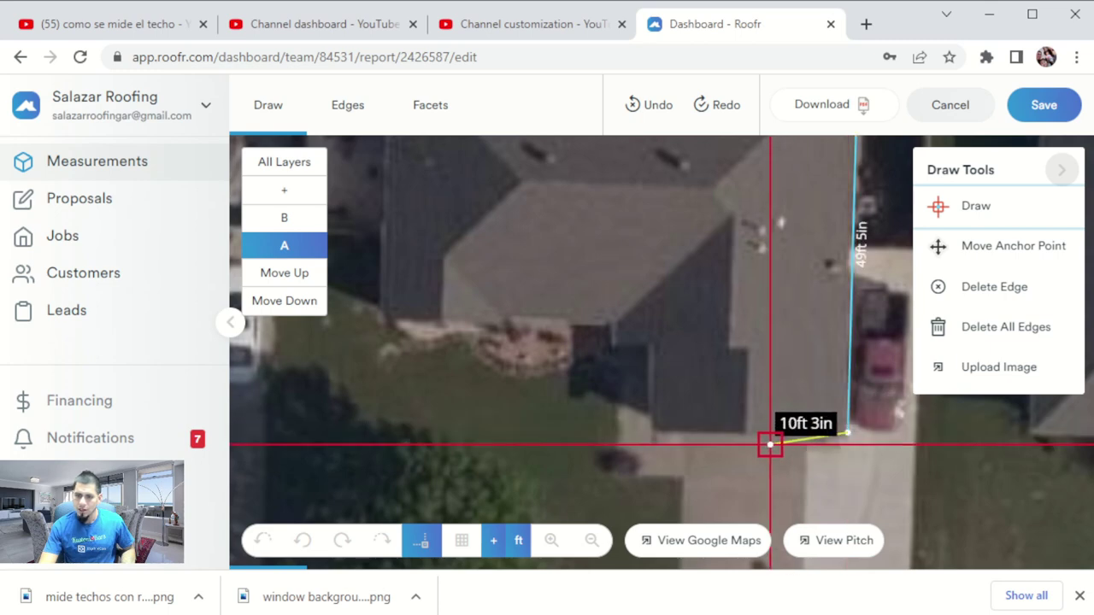
pyautogui.click(746, 434)
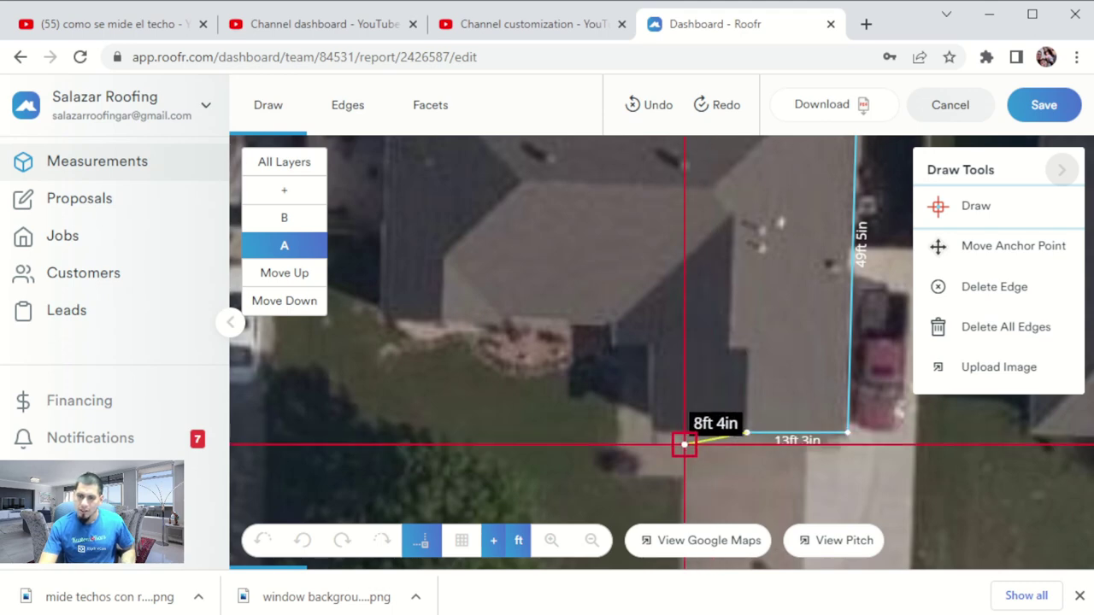
pyautogui.click(653, 434)
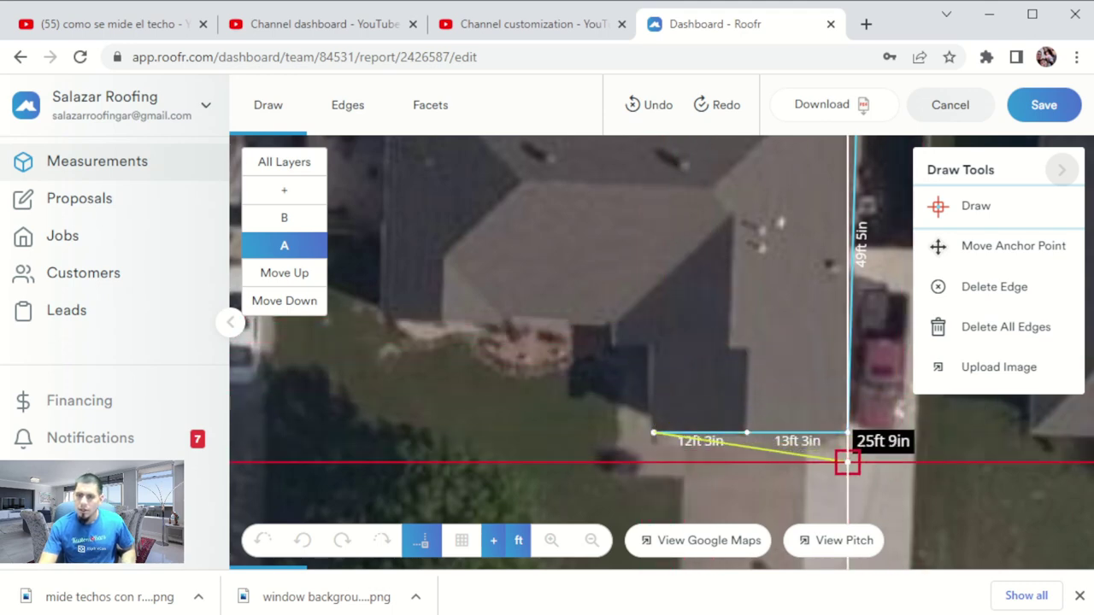
pyautogui.click(654, 349)
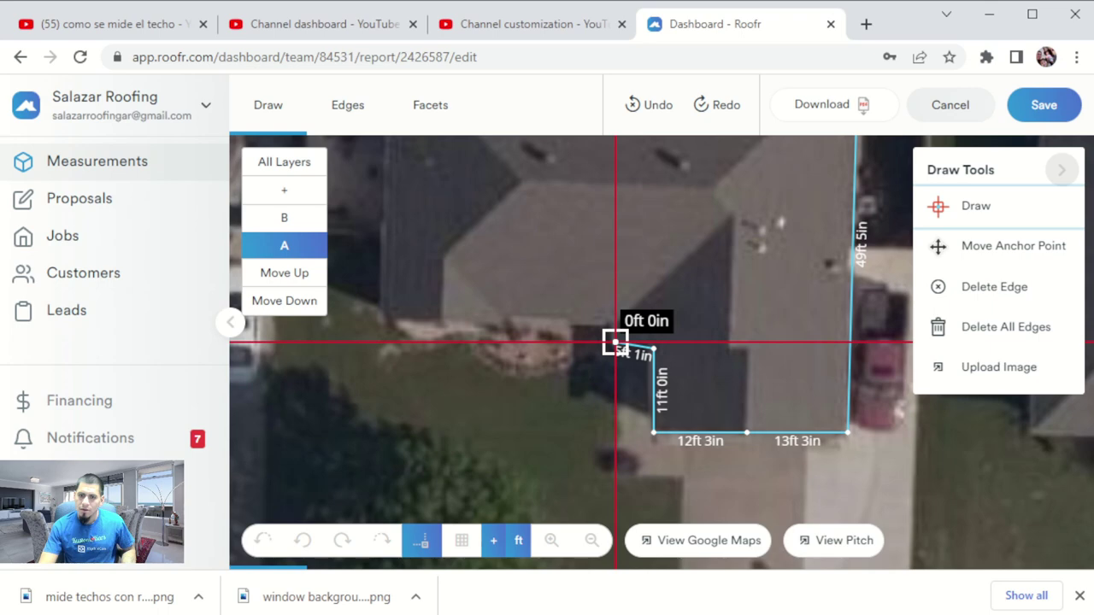
# Step: Trace the stepped front eave from the garage to the far corner, with main runs of about 14 ft 7 in, 7 ft 10 in and 7 ft 11 in
pyautogui.click(616, 323)
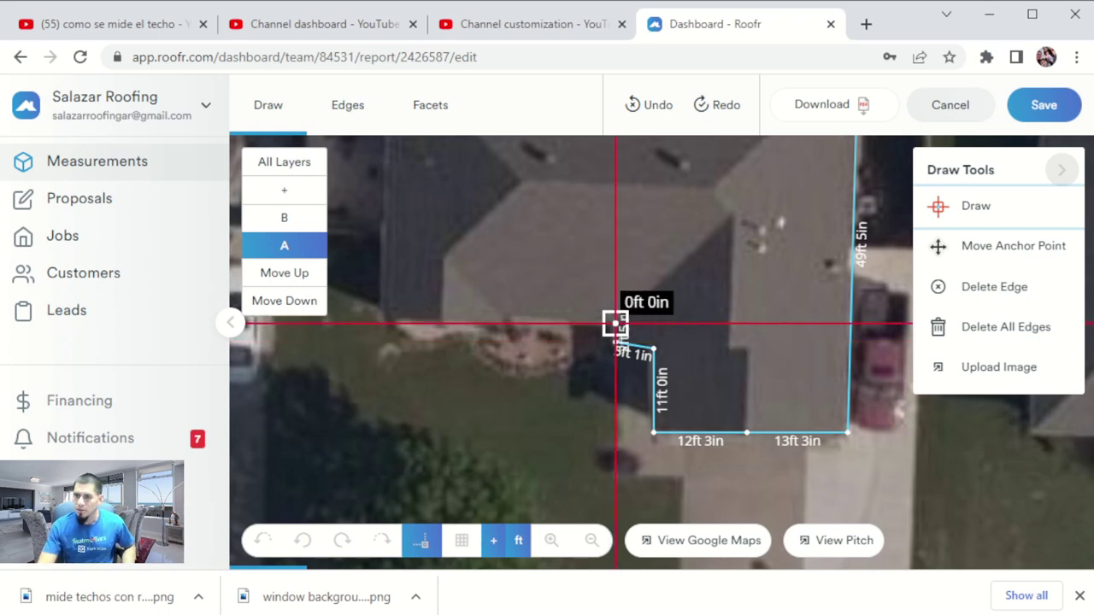
pyautogui.click(504, 316)
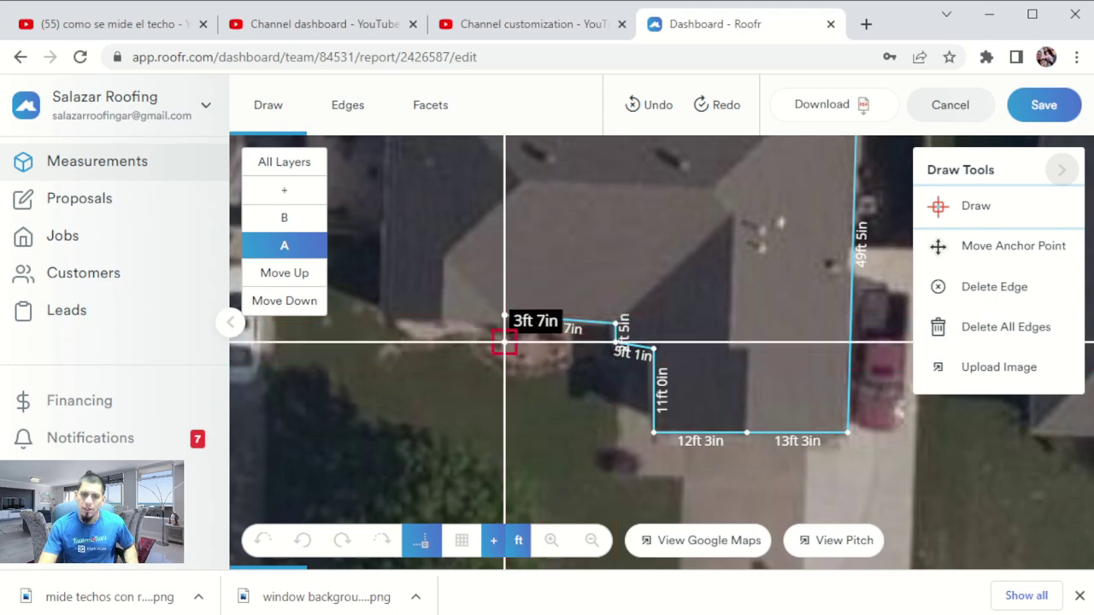
pyautogui.click(505, 332)
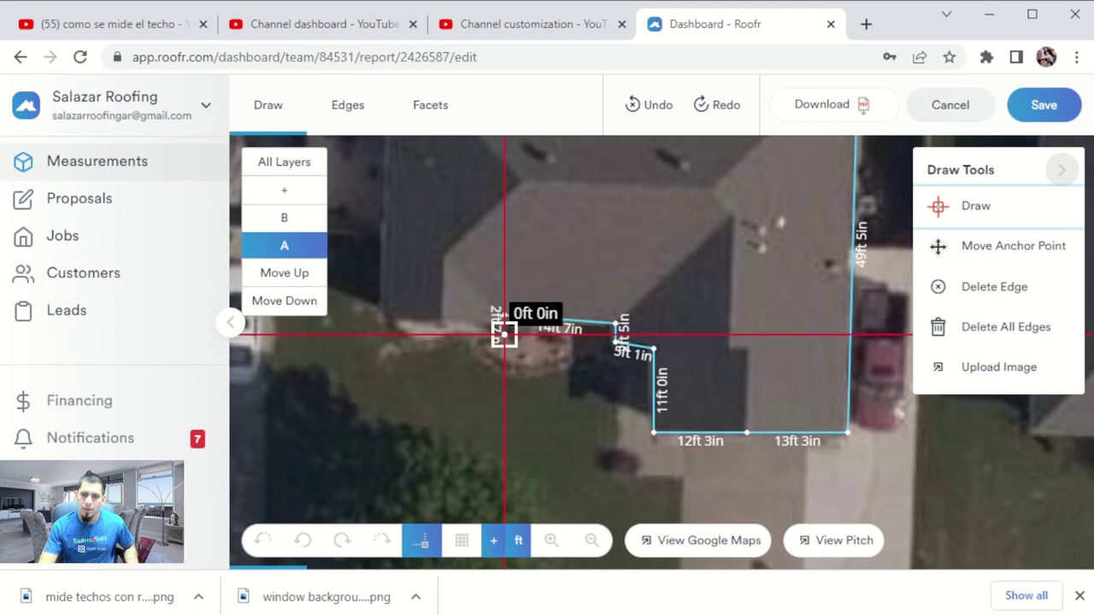
pyautogui.click(446, 324)
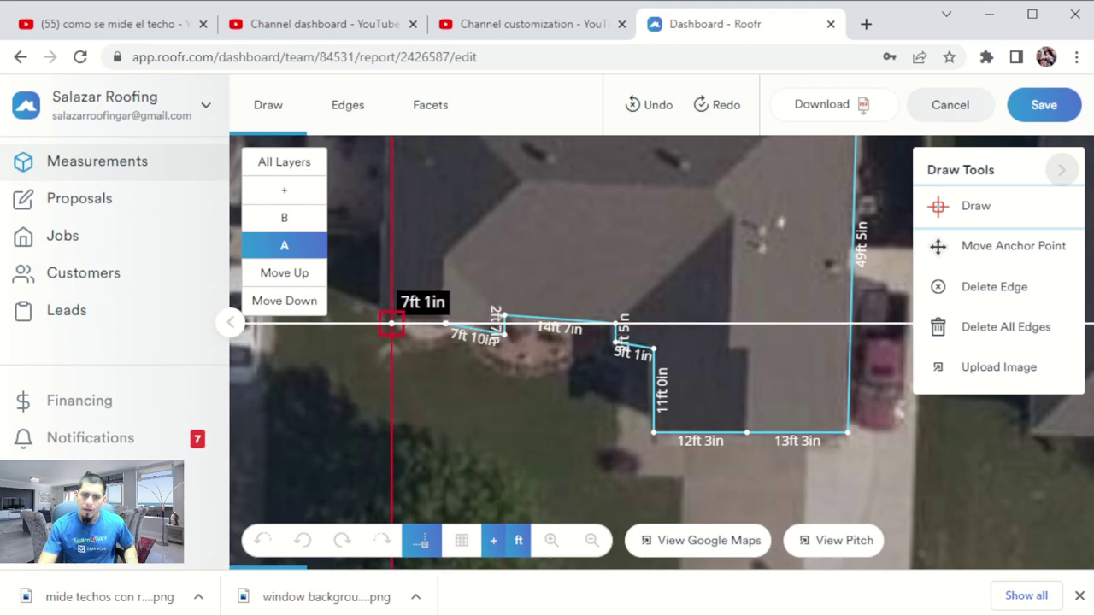
pyautogui.click(385, 324)
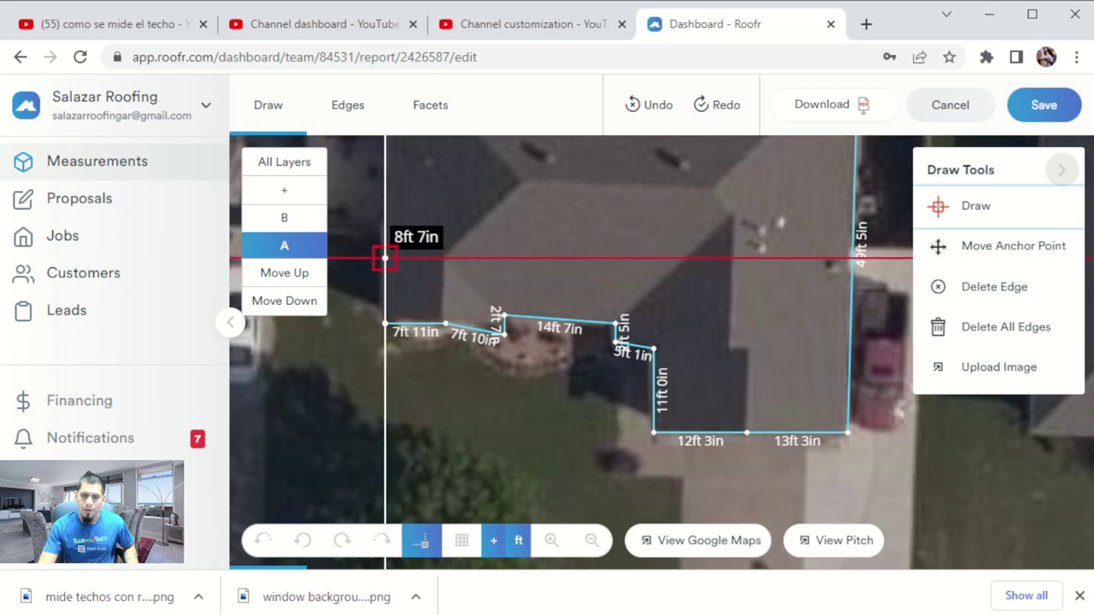
# Step: Trace the side eave opposite the driveway, about 37 ft 5 in, and the rear eave to the small rear wing, about 24 ft 1 in
pyautogui.scroll(-1, 385, 248)
pyautogui.moveTo(398, 227); pyautogui.dragTo(405, 365)
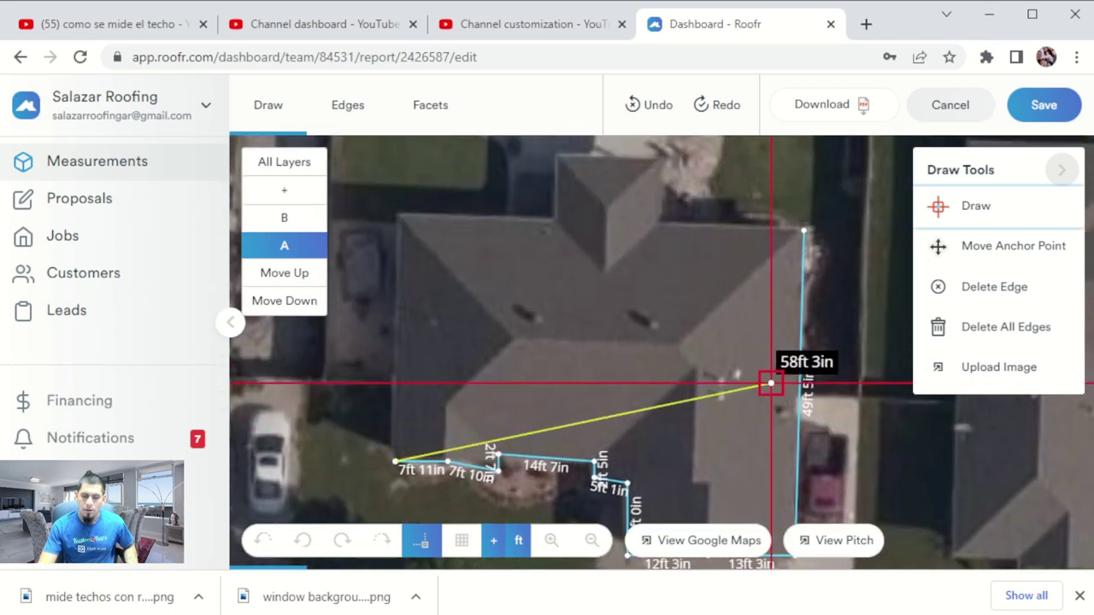
pyautogui.click(395, 215)
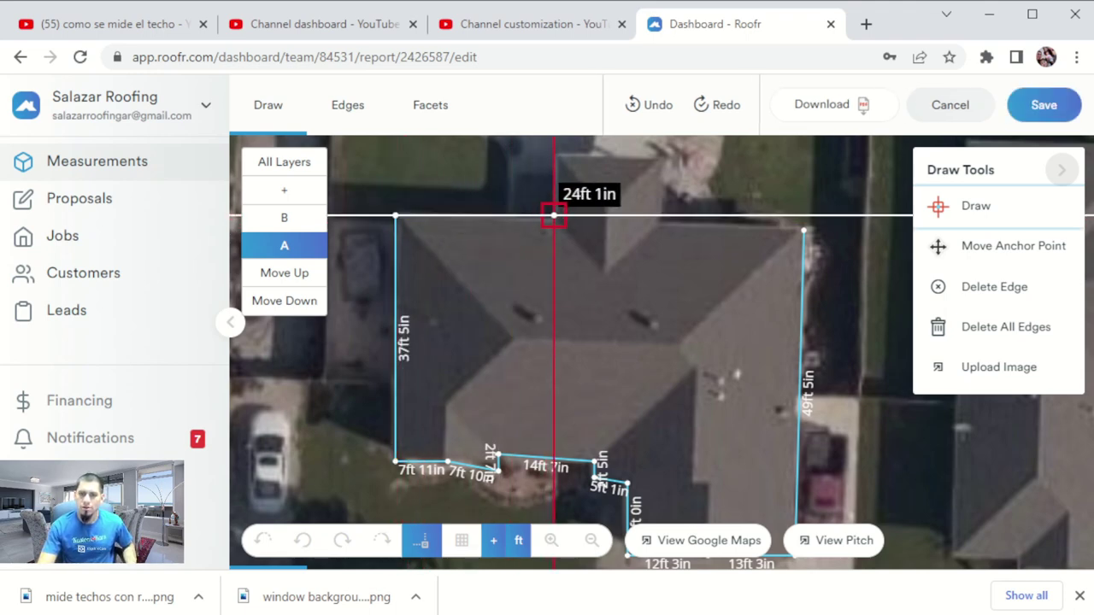
pyautogui.click(554, 216)
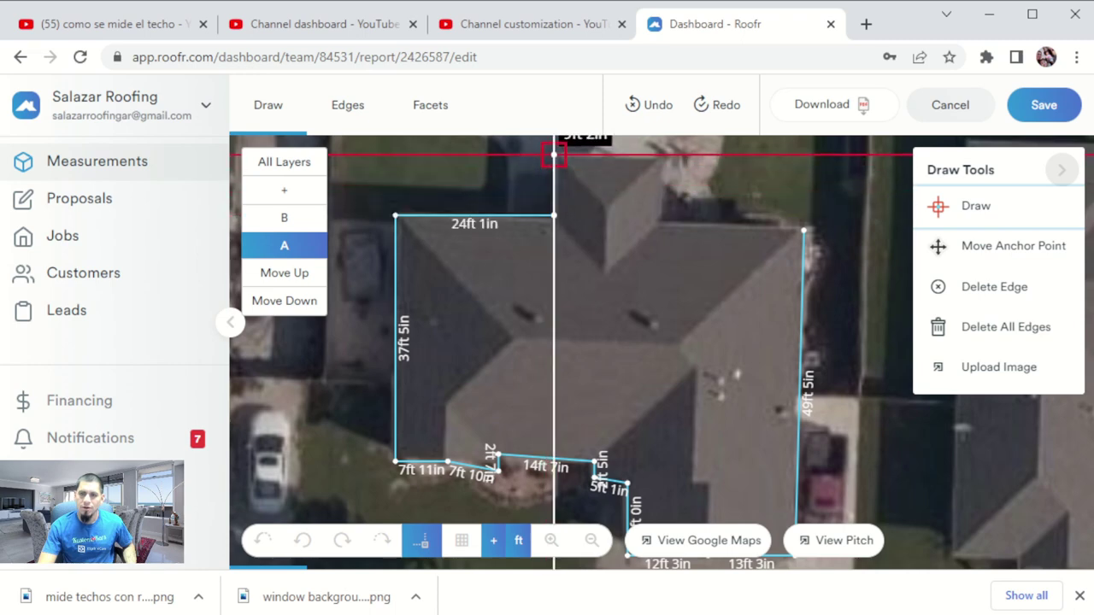
# Step: Trace the rear wing at about 9 ft 2 in, 16 ft 3 in and 10 ft 6 in, and close the outline with a 21 ft 8 in rear eave
pyautogui.click(554, 155)
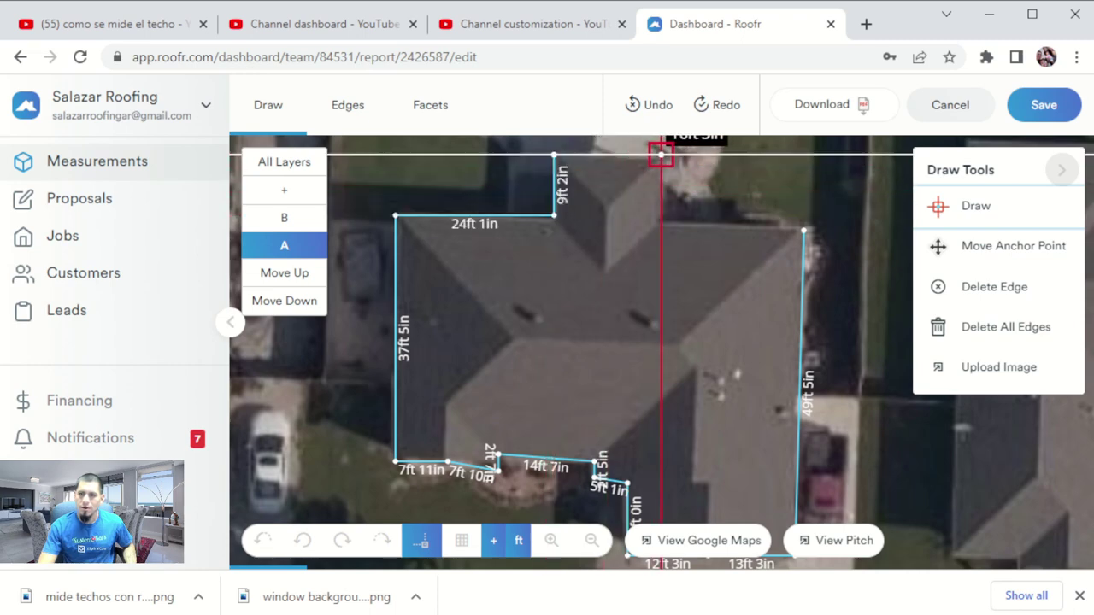
pyautogui.click(661, 155)
pyautogui.click(661, 224)
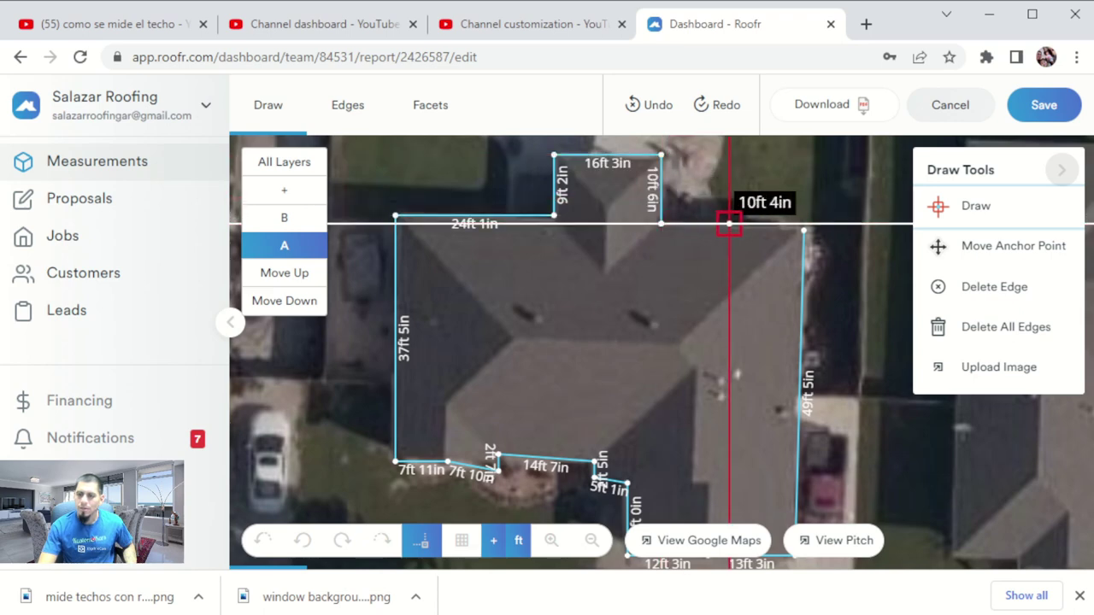
pyautogui.click(804, 230)
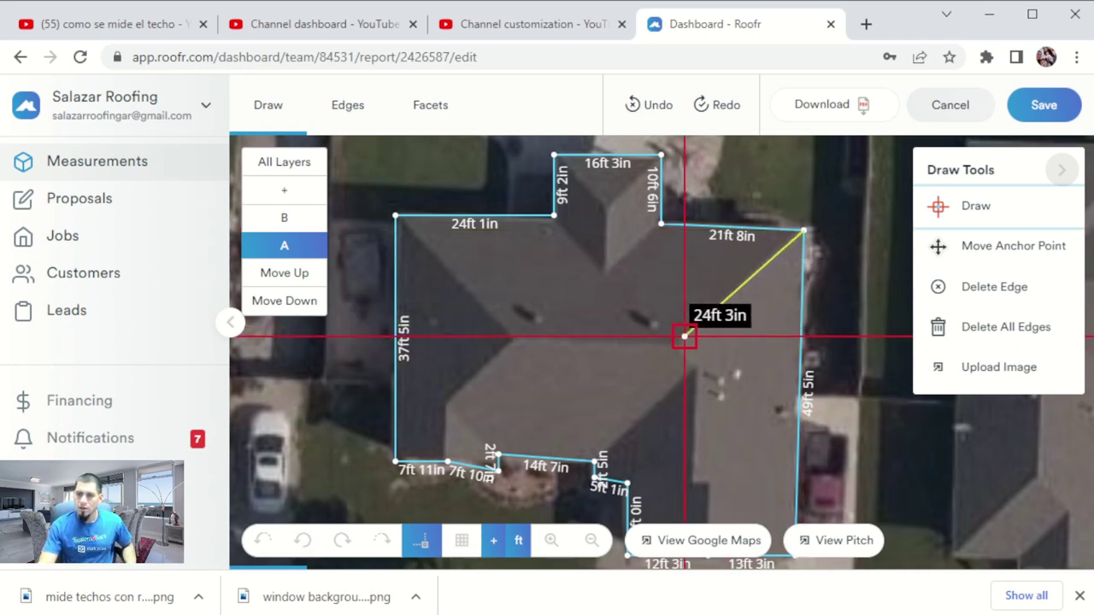
# Step: Draw the main ridge, about 24 ft 8 in, with hips of about 25 ft 8 in and 26 ft 10 in from the two rear corners
pyautogui.click(678, 344)
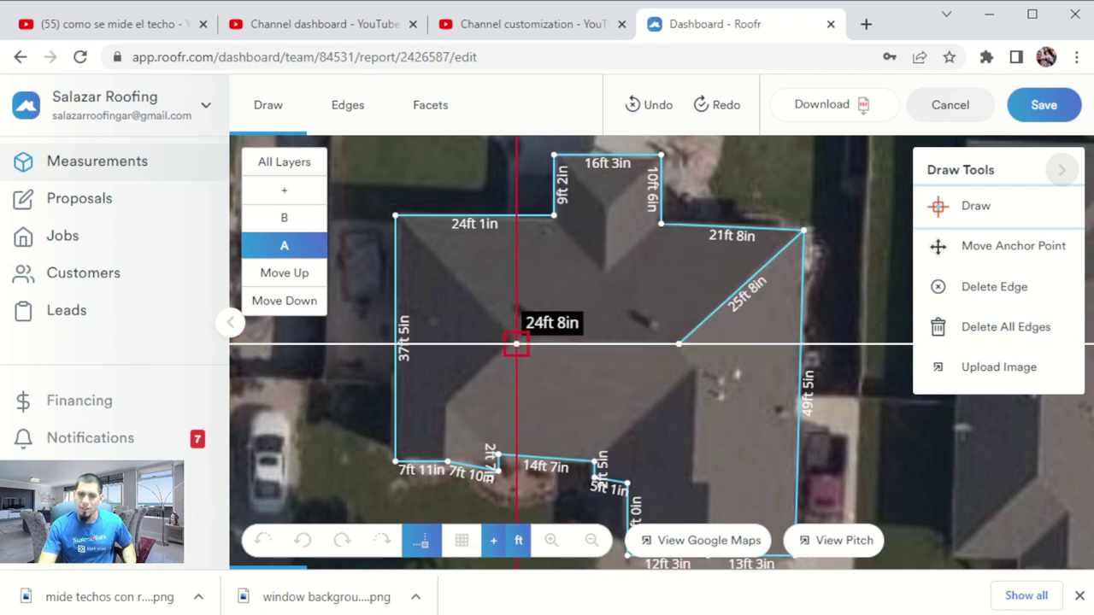
pyautogui.click(517, 344)
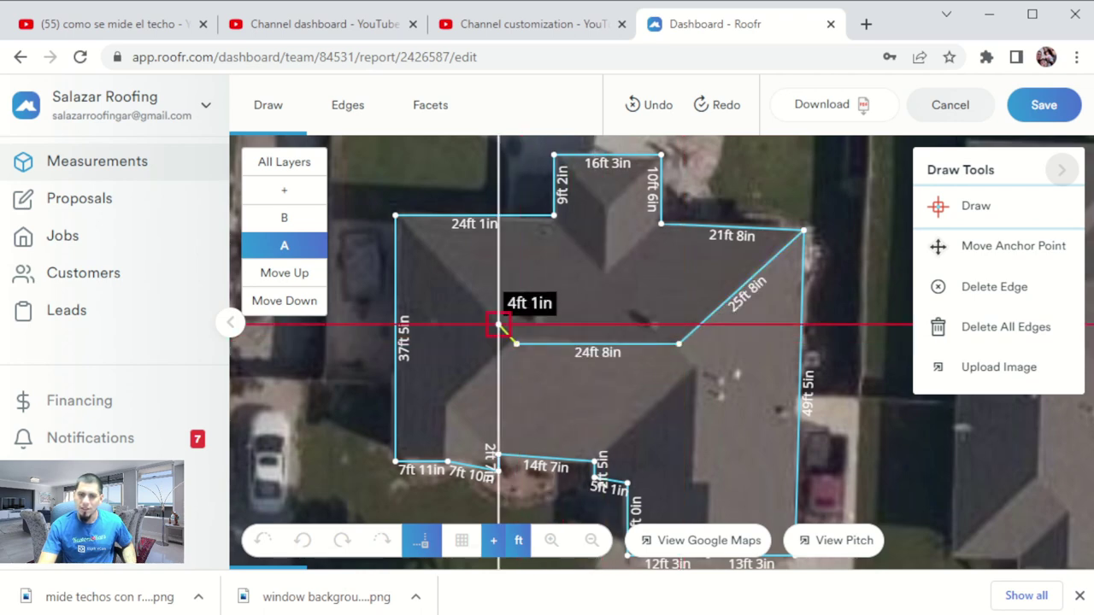
pyautogui.click(395, 215)
pyautogui.click(517, 343)
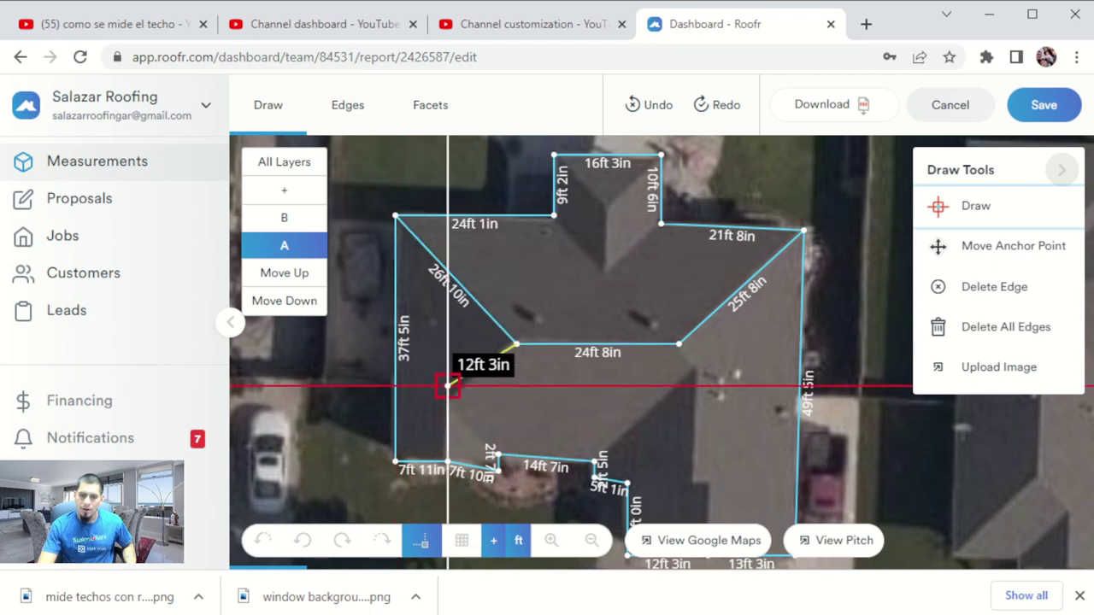
# Step: Draw the front section's inner edges between the ridge ends, with a hip about 13 ft 8 in and a valley about 20 ft 11 in long
pyautogui.click(447, 401)
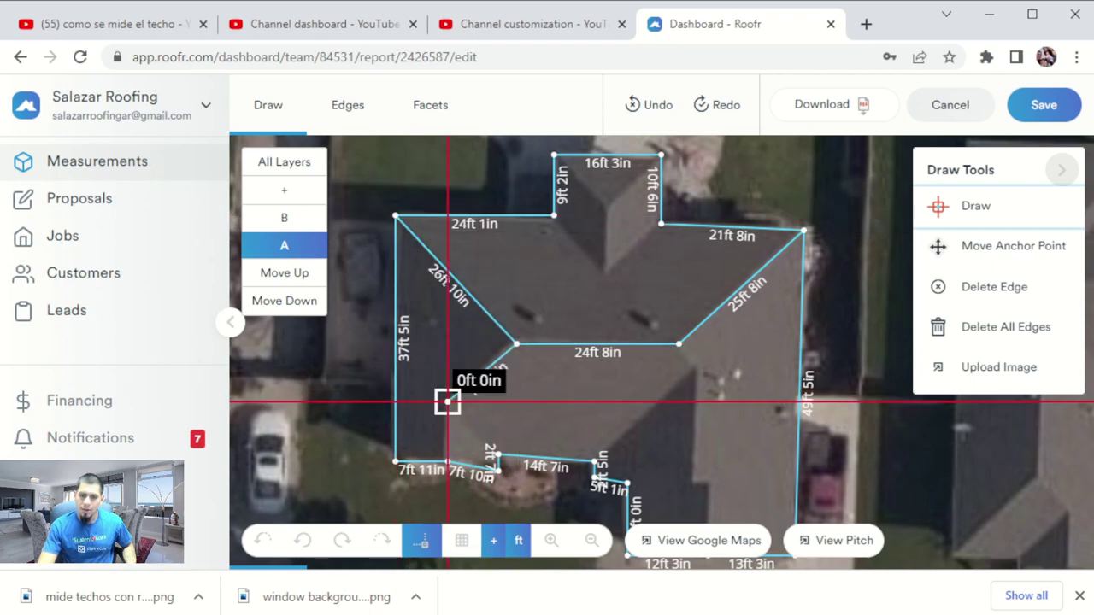
pyautogui.click(447, 462)
pyautogui.click(447, 401)
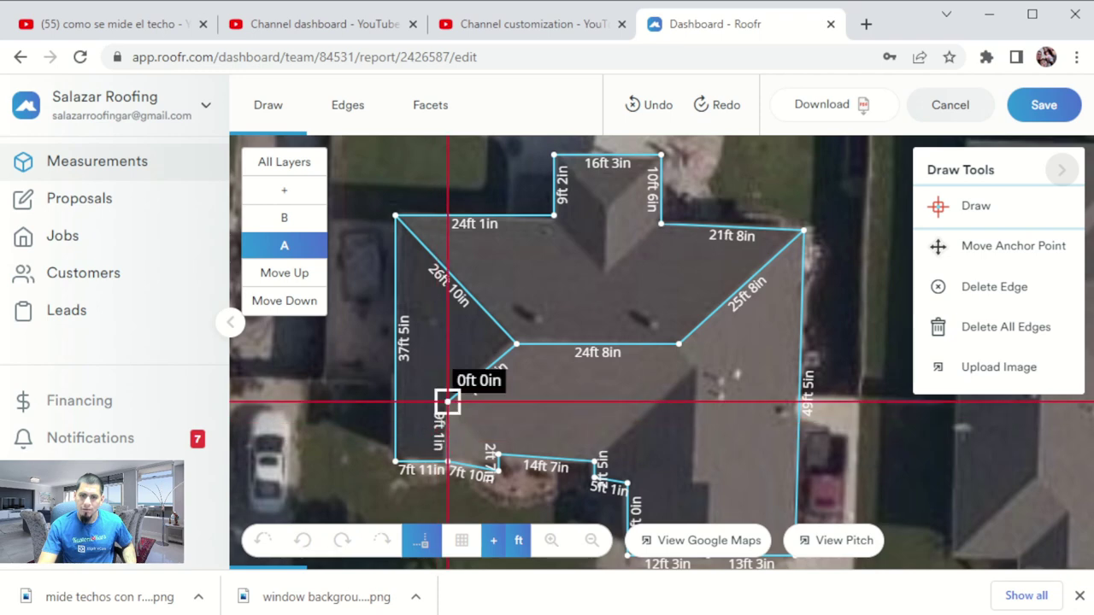
pyautogui.click(497, 454)
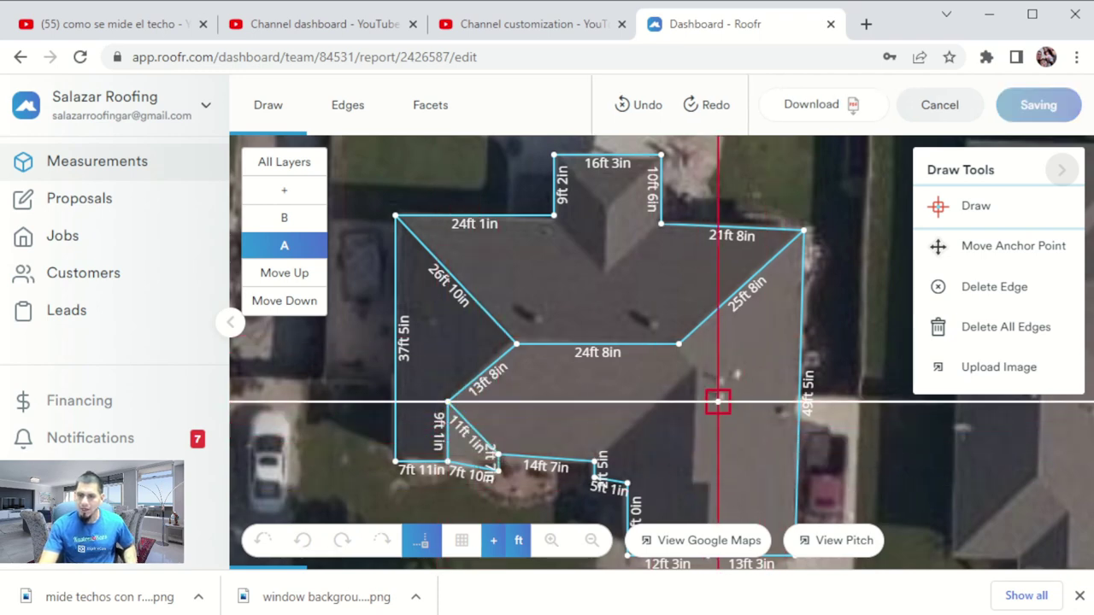
pyautogui.click(596, 462)
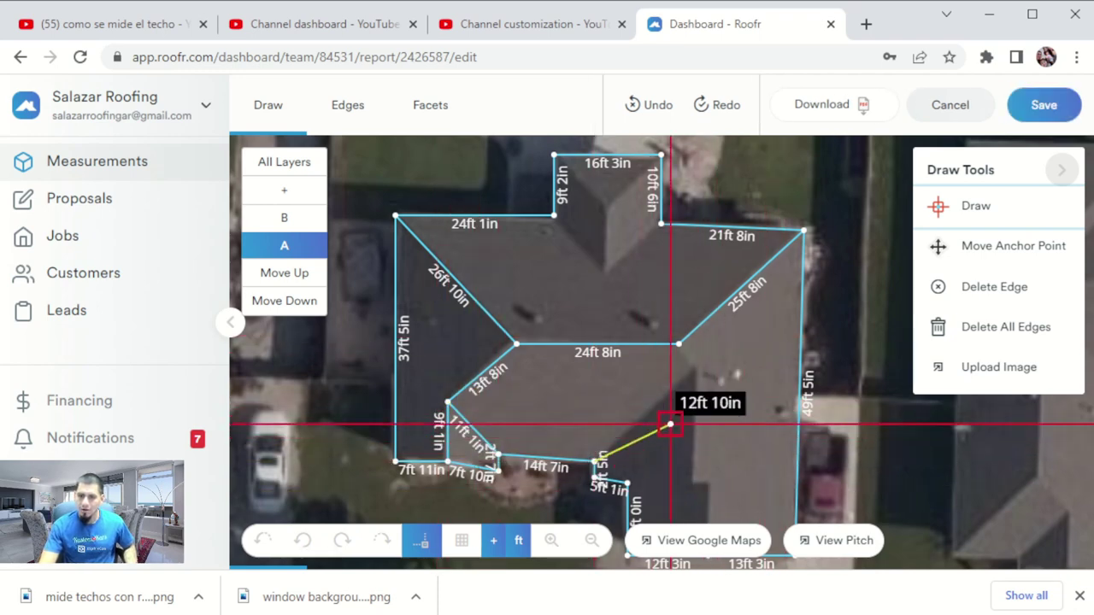
pyautogui.click(694, 368)
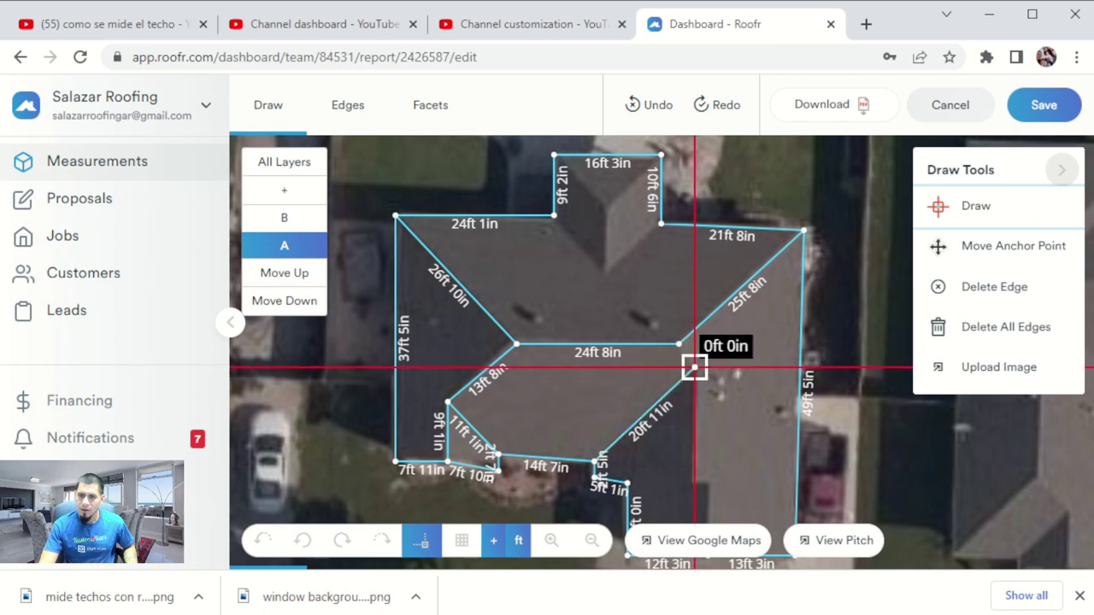
pyautogui.click(678, 344)
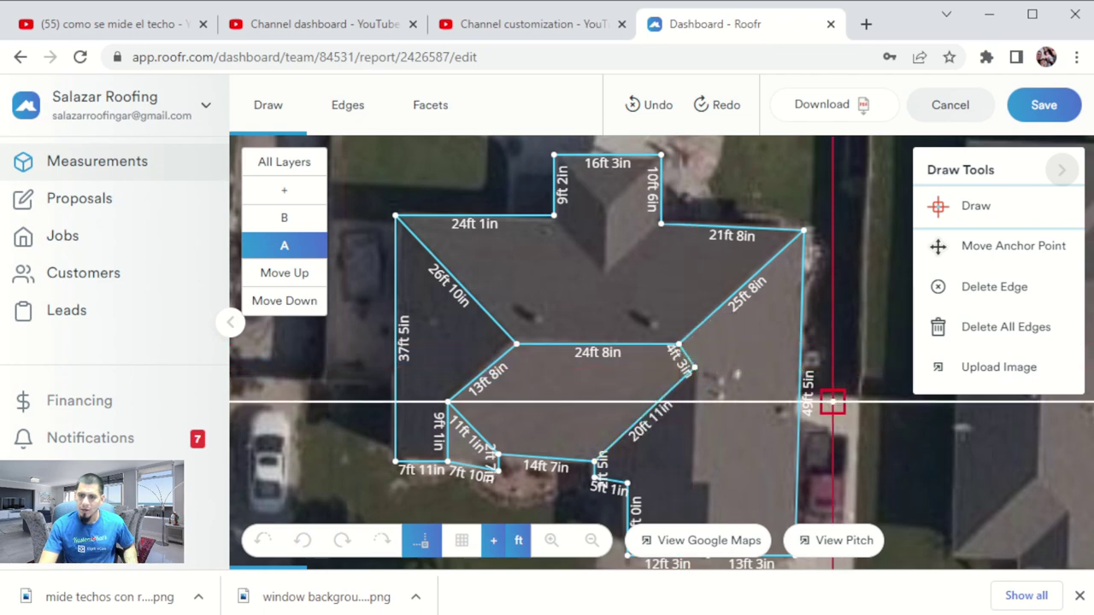
# Step: Draw the rear wing's valleys, about 11 ft 7 in and 12 ft 3 in, its 10 ft 6 in ridge, and hips to both outer corners
pyautogui.click(606, 276)
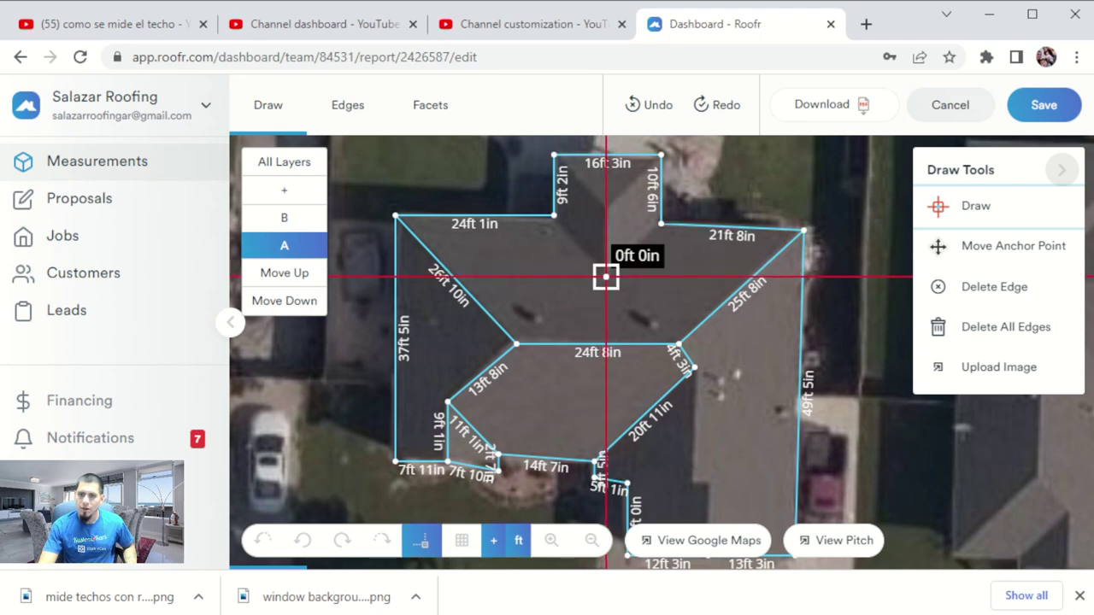
pyautogui.click(661, 225)
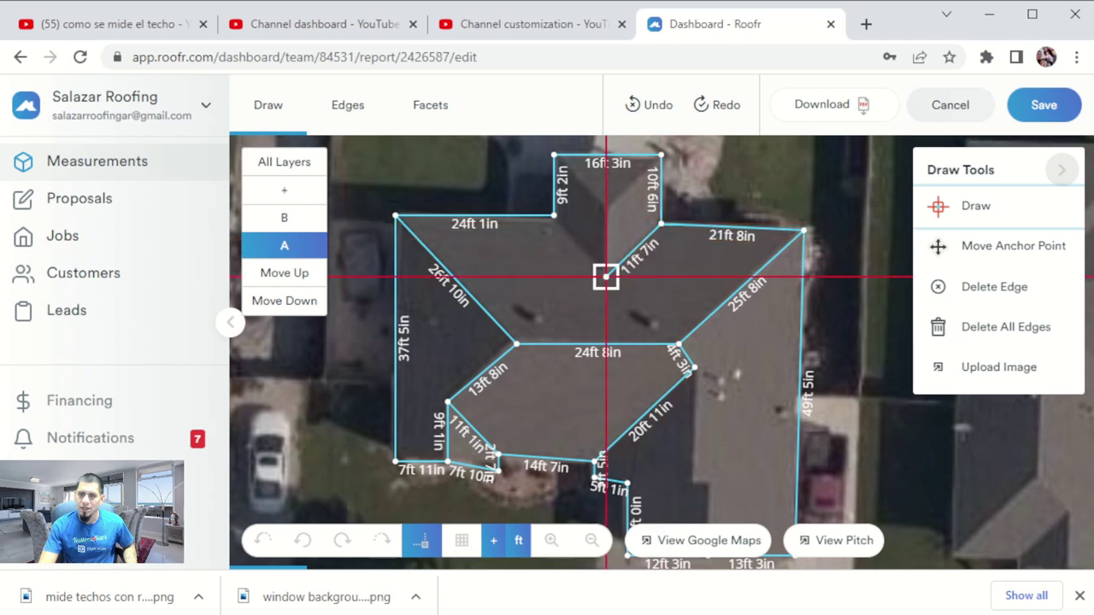
pyautogui.click(554, 215)
pyautogui.click(607, 276)
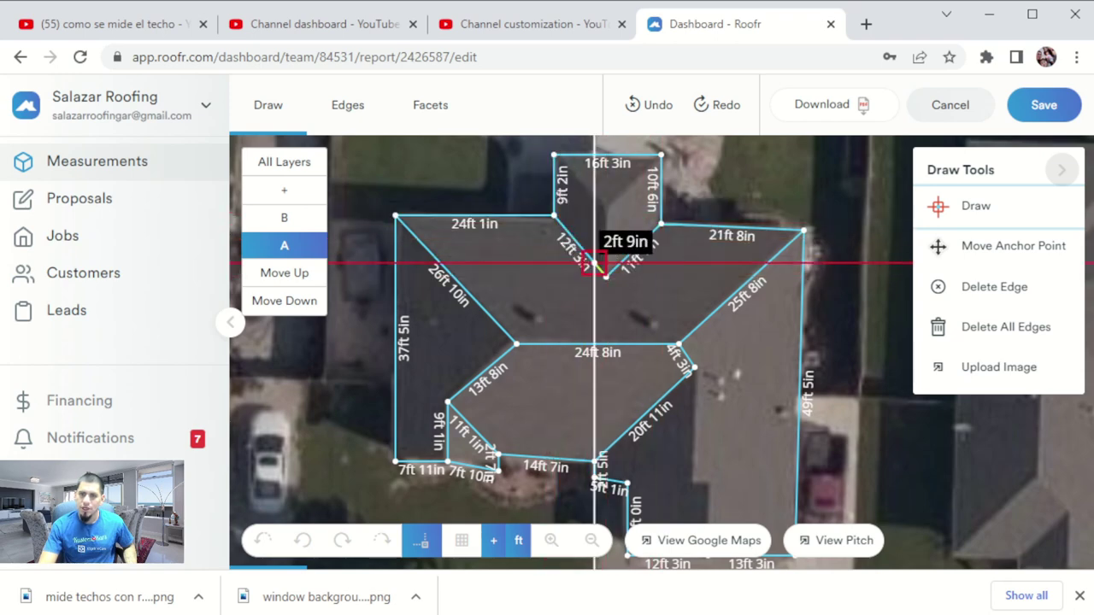
pyautogui.click(607, 207)
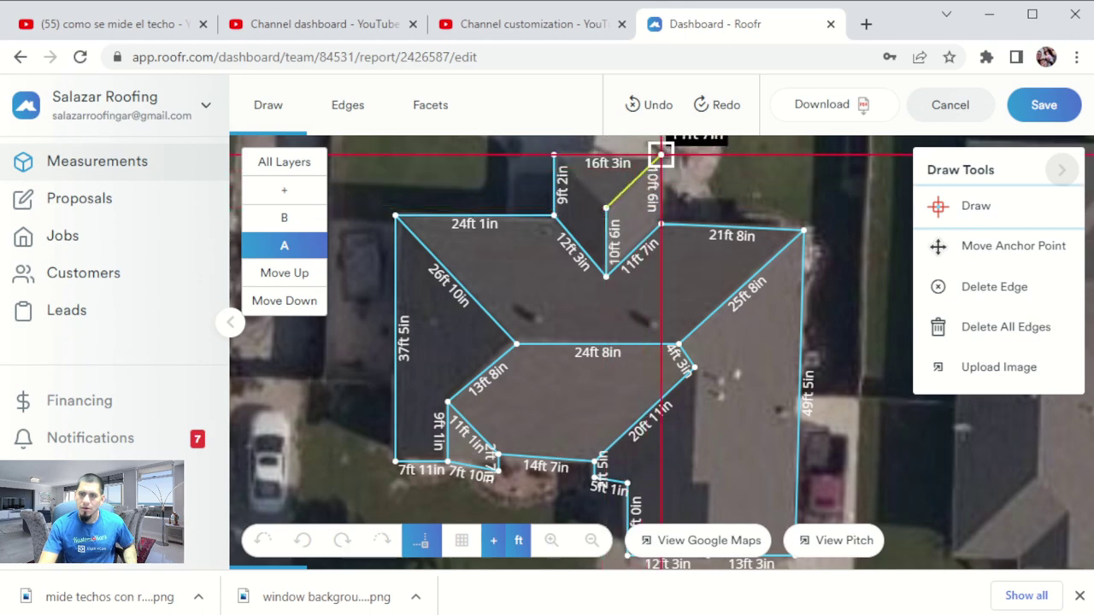
pyautogui.click(660, 156)
pyautogui.click(606, 208)
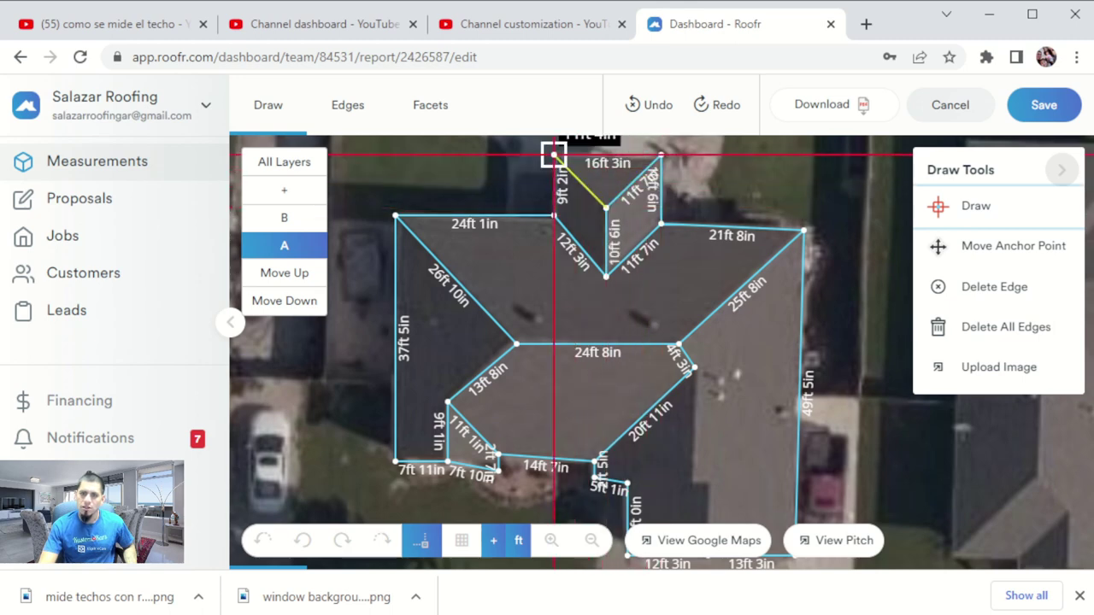
pyautogui.click(554, 155)
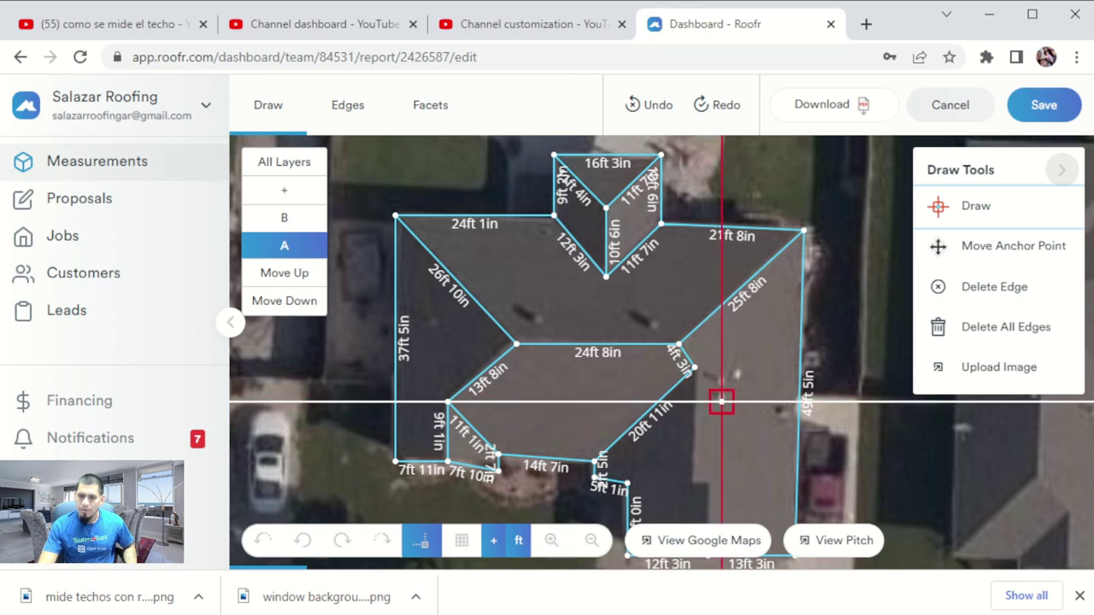
# Step: Draw the front garage section's inner edges, about 17 ft 7 in, 2 ft 0 in and 11 ft 0 in, with a 10 ft 8 in cross edge
pyautogui.moveTo(721, 399); pyautogui.dragTo(725, 301)
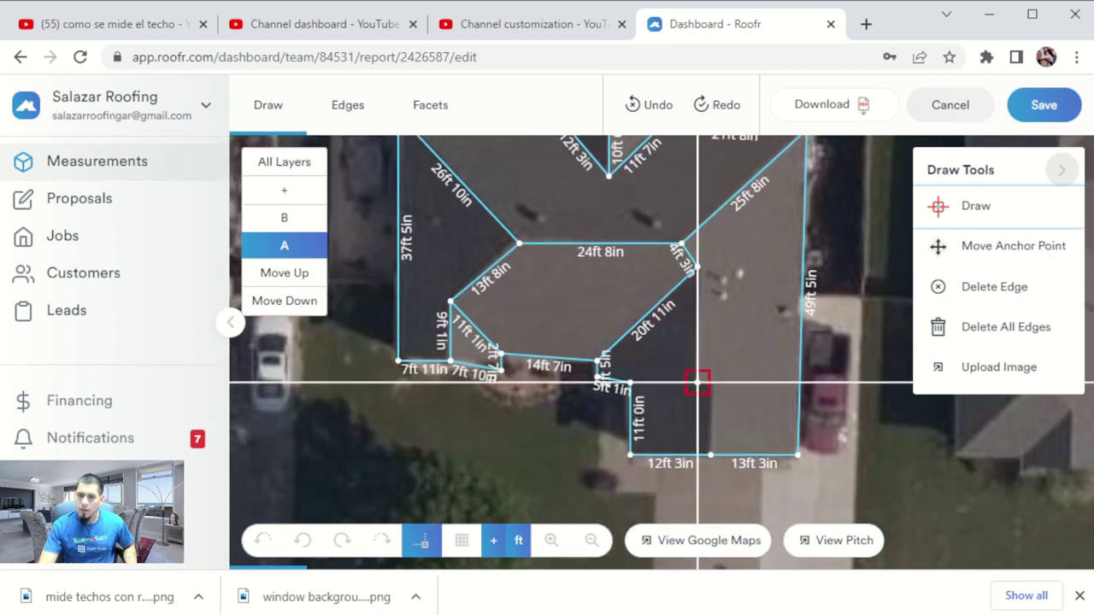
pyautogui.click(698, 267)
pyautogui.scroll(2, 716, 402)
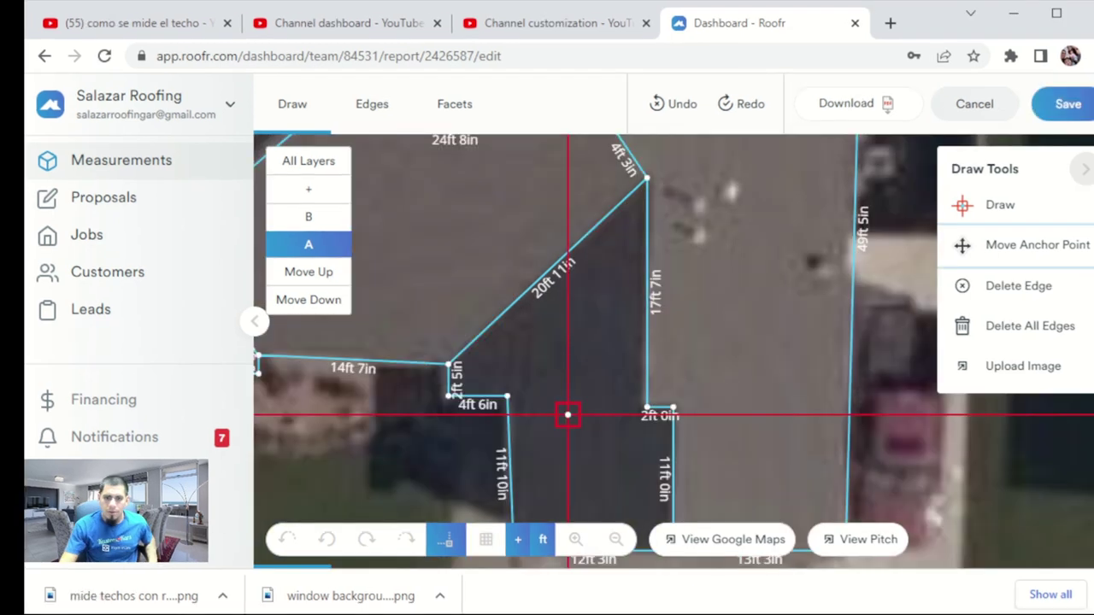
pyautogui.scroll(-2, 568, 415)
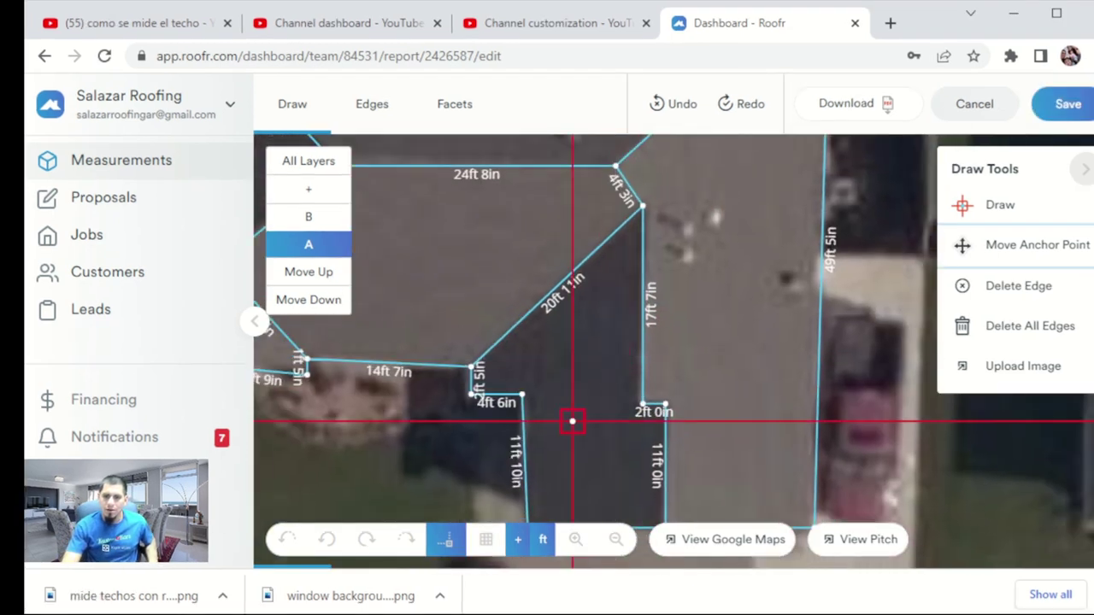
pyautogui.moveTo(598, 434); pyautogui.dragTo(598, 342)
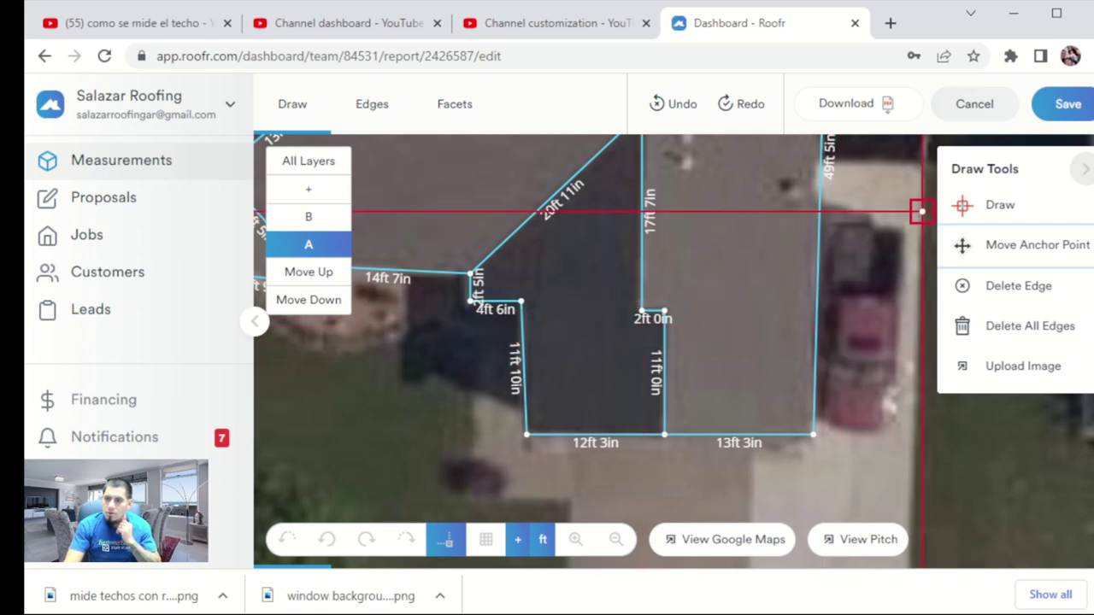
pyautogui.click(642, 311)
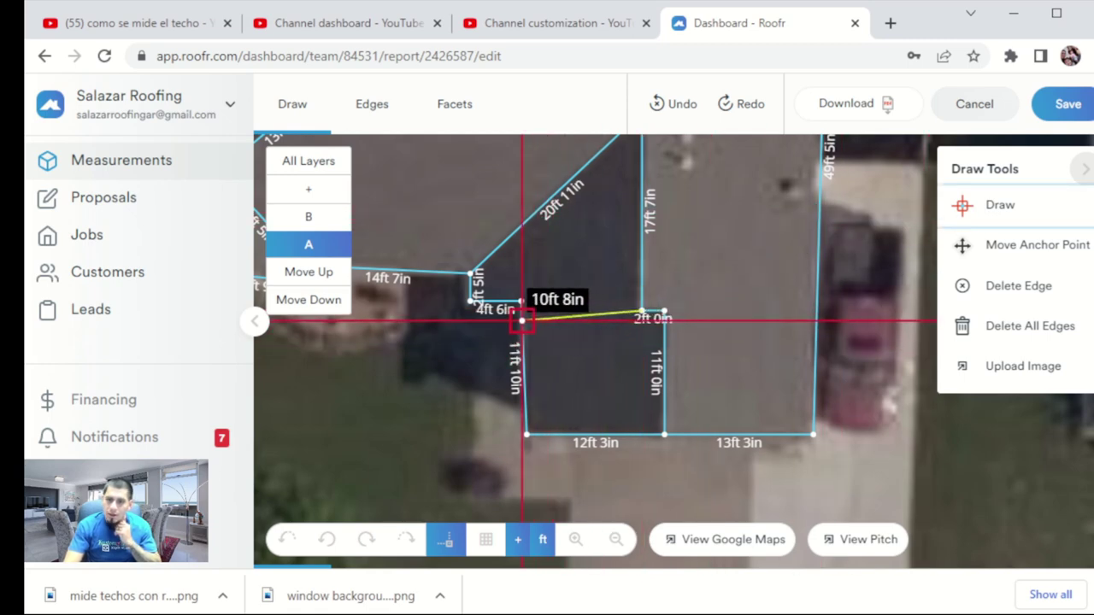
pyautogui.click(523, 322)
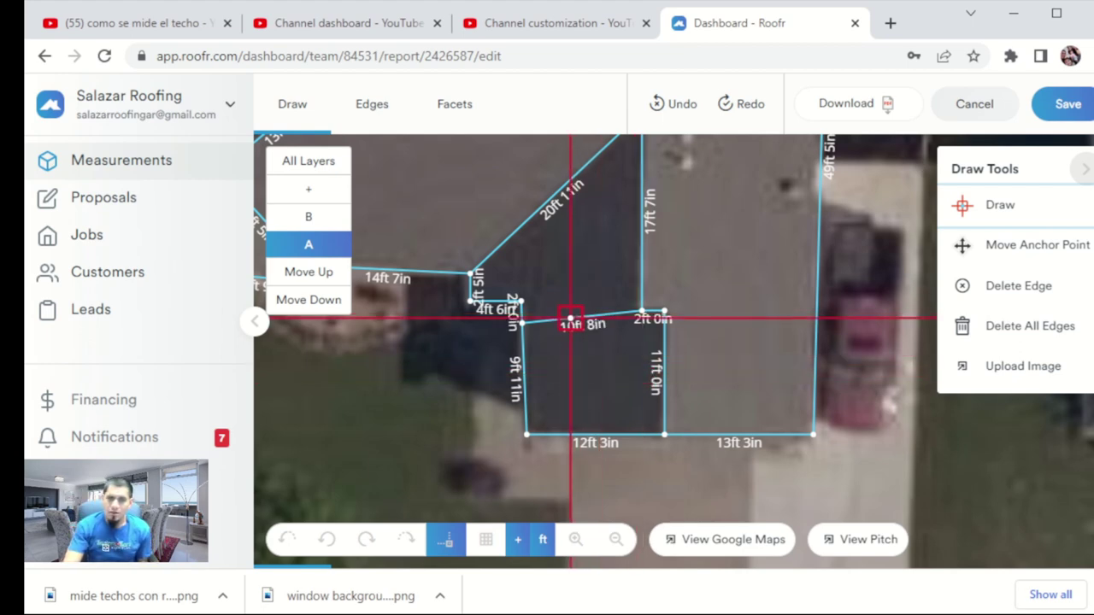
# Step: Move the garage section's anchor points to straighten the cross edge at about 10 ft 3 in, with both sides about 11 ft 10 in
pyautogui.moveTo(522, 324); pyautogui.dragTo(522, 301)
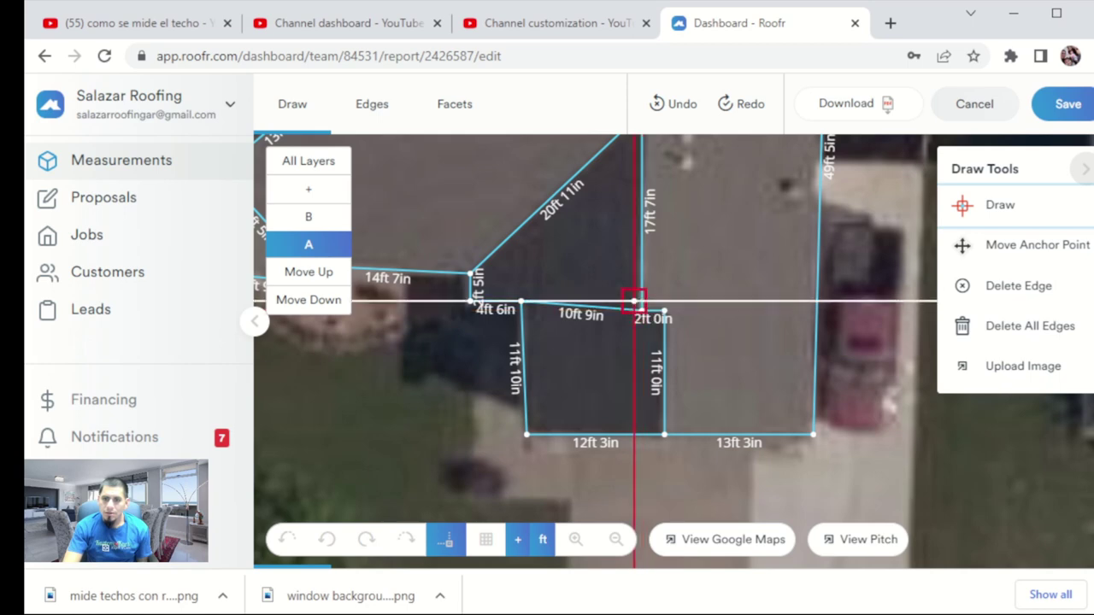
pyautogui.moveTo(641, 309); pyautogui.dragTo(665, 301)
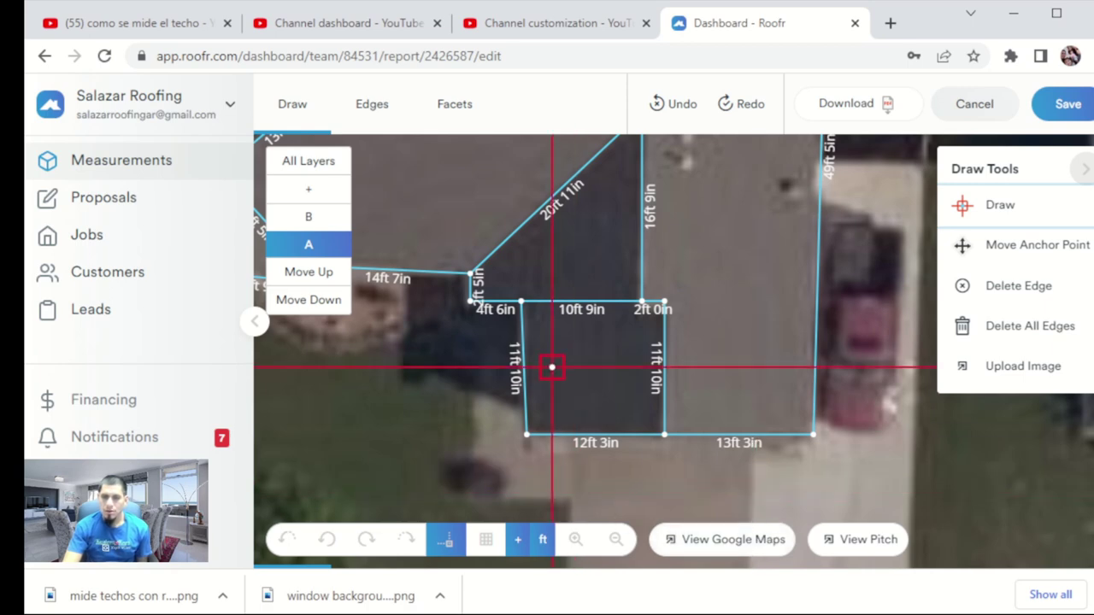
pyautogui.moveTo(521, 301); pyautogui.dragTo(525, 300)
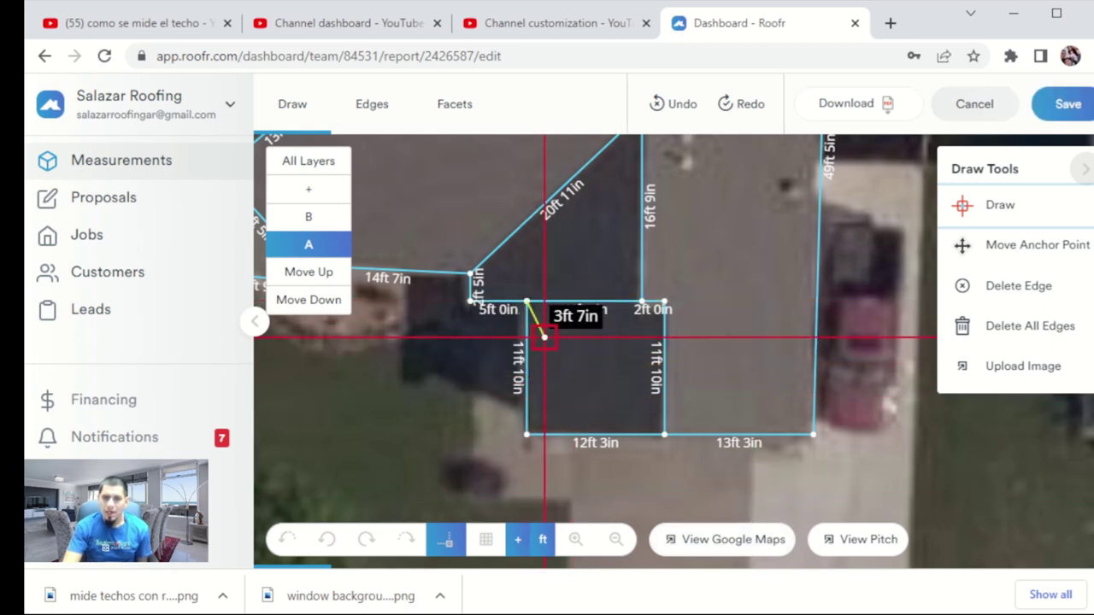
pyautogui.click(527, 301)
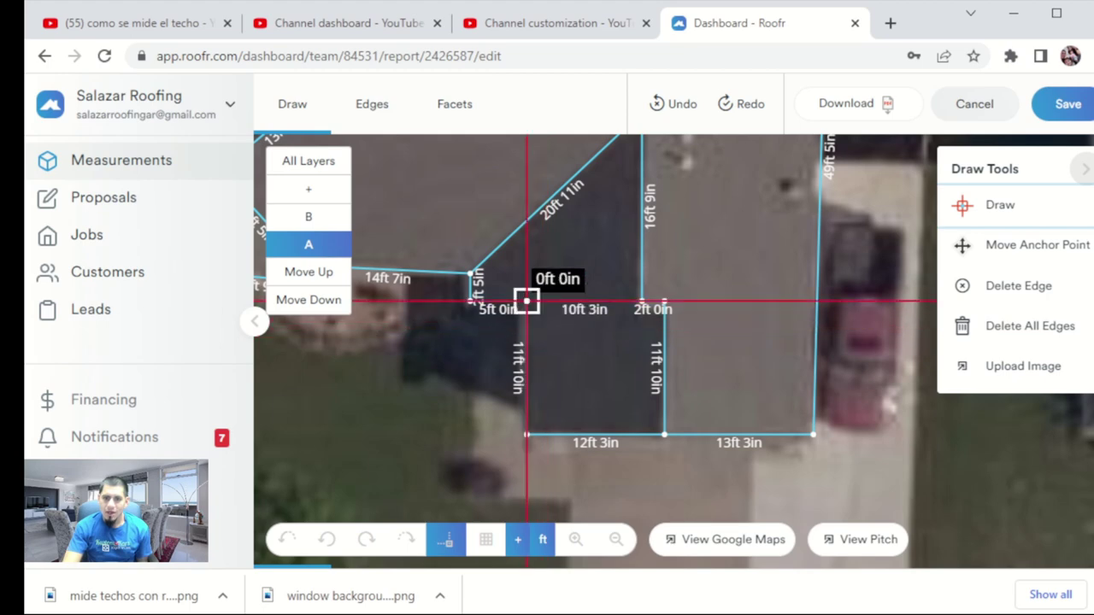
pyautogui.click(1024, 246)
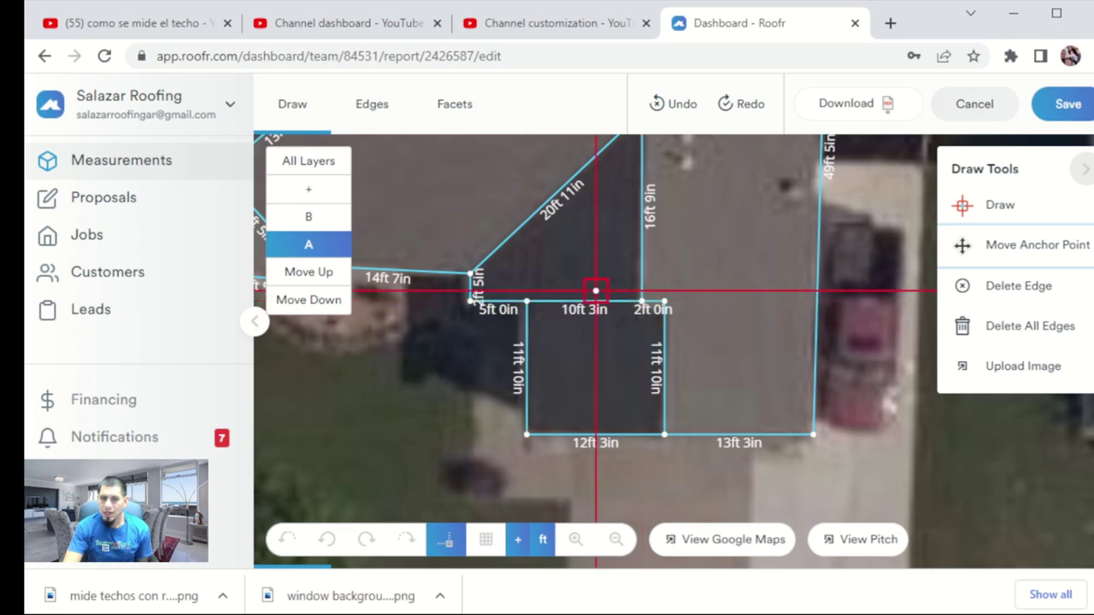
pyautogui.scroll(-2, 727, 378)
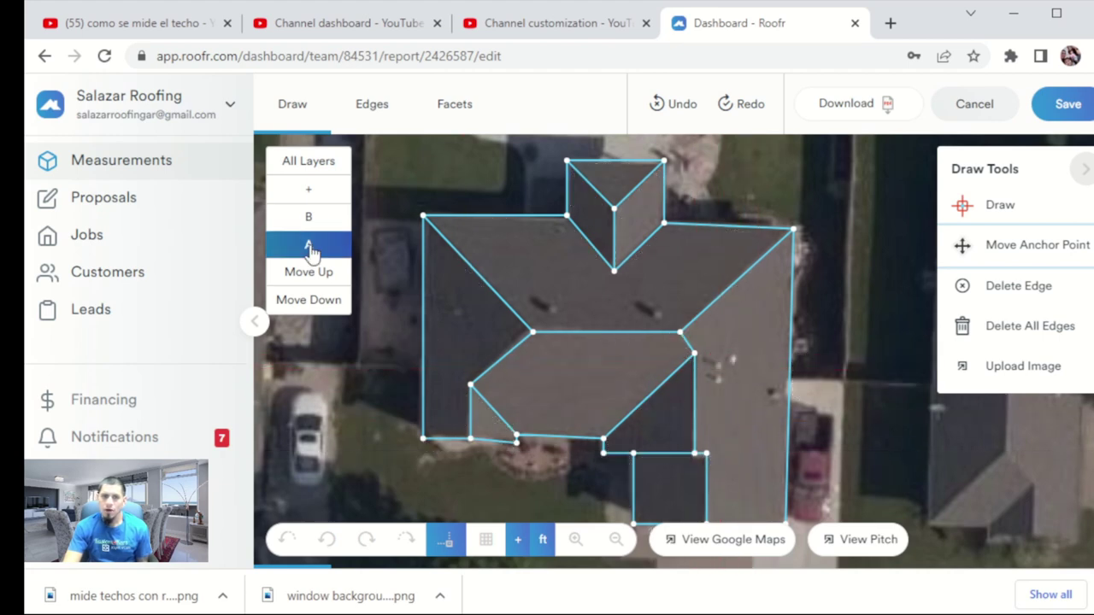
# Step: Mark the rear and side perimeter edges, the 14 ft 7 in front edge and the garage section's outer side as eaves
pyautogui.click(370, 109)
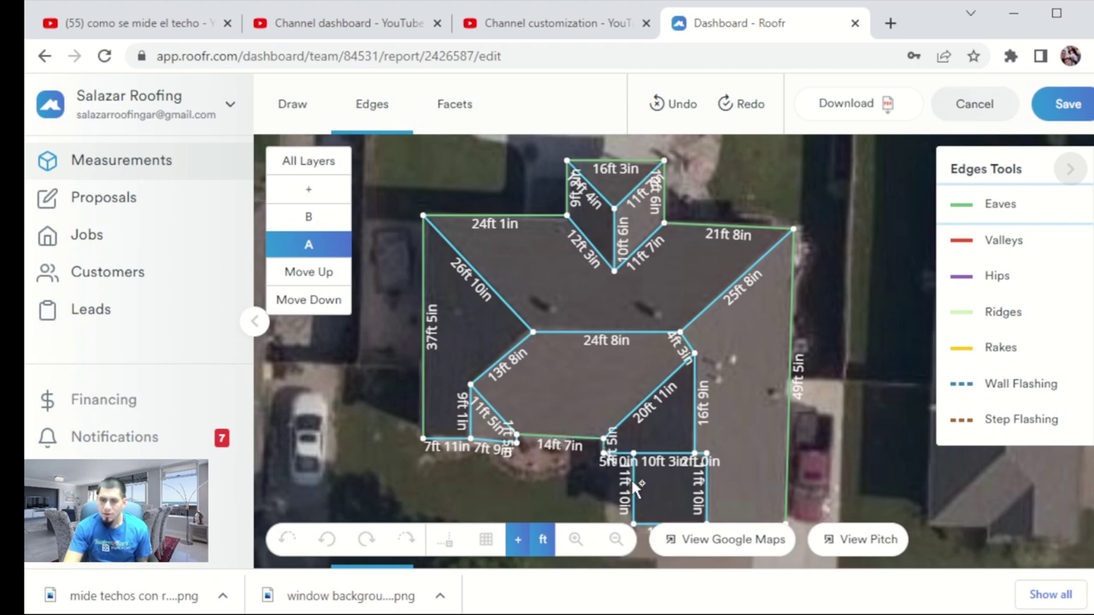
pyautogui.moveTo(760, 468)
pyautogui.mouseDown()
pyautogui.moveTo(750, 360)
pyautogui.moveTo(770, 421)
pyautogui.moveTo(785, 430)
pyautogui.mouseUp()
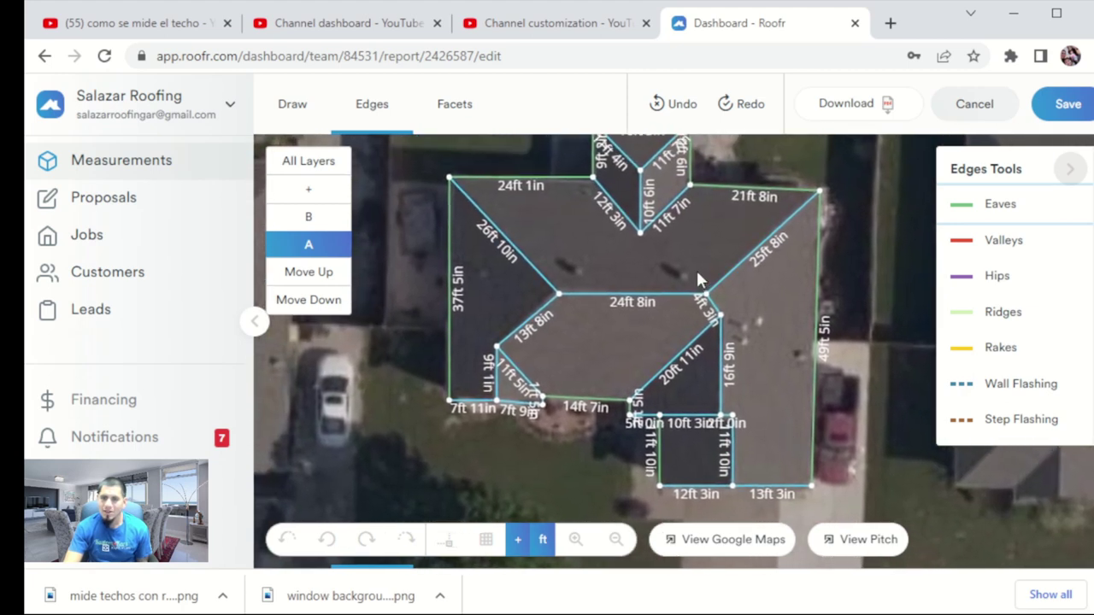
pyautogui.moveTo(768, 301); pyautogui.dragTo(782, 335)
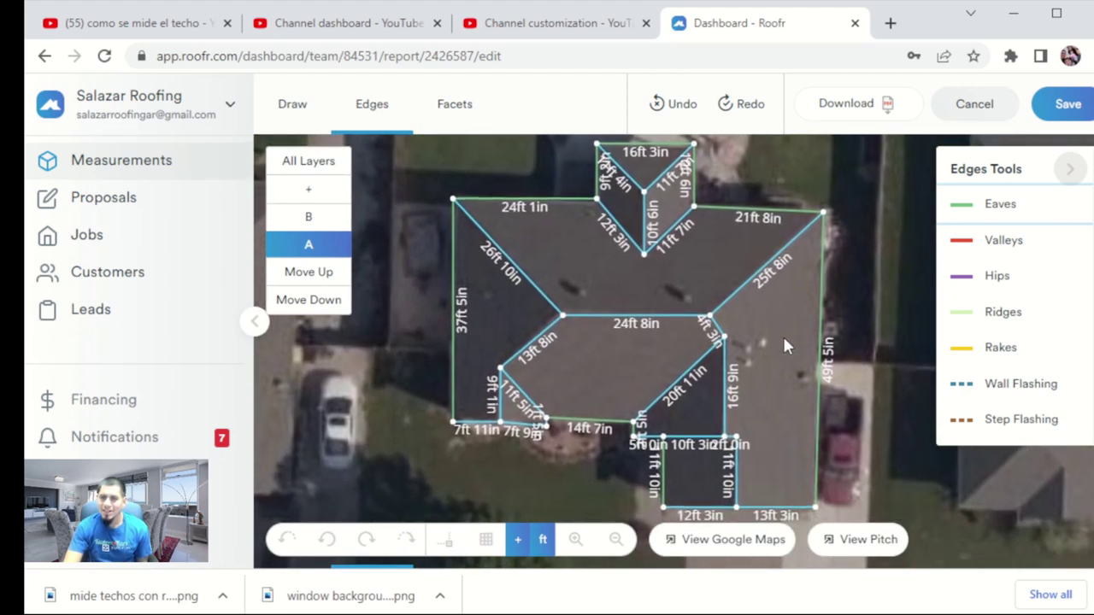
# Step: Mark the rear wing's and front sections' diagonal inner edges as valleys, and the main roof's and rear wing's corner diagonals as hips
pyautogui.click(1005, 244)
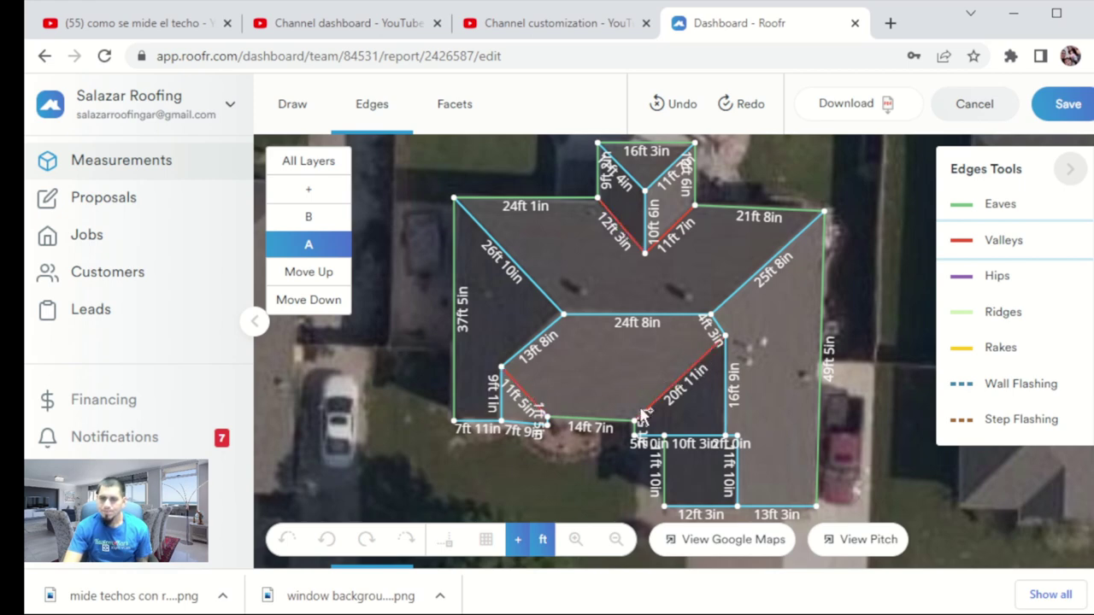
pyautogui.click(989, 281)
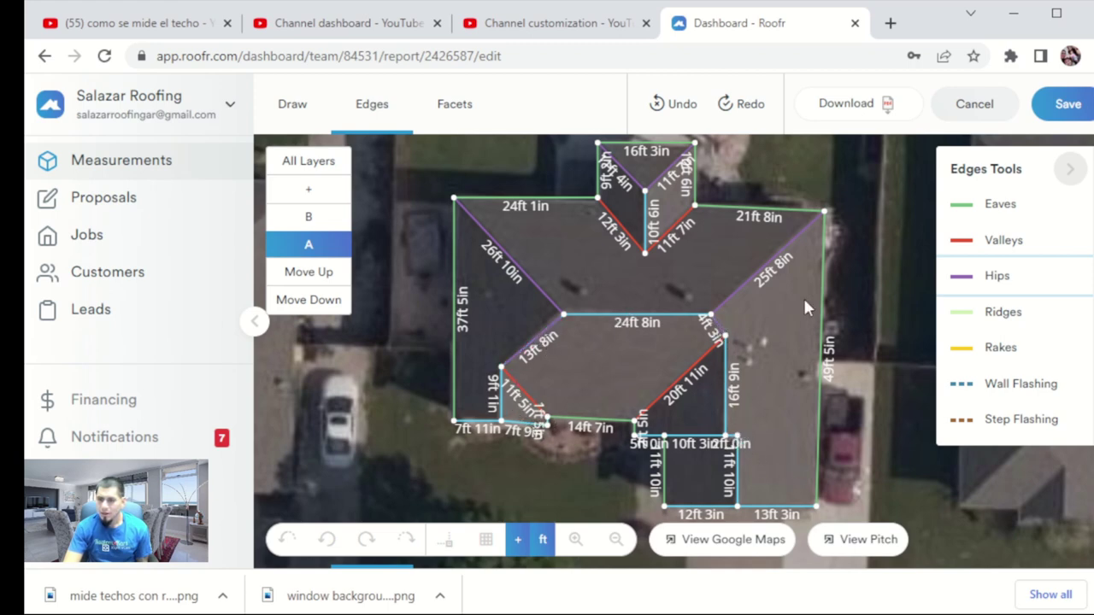
# Step: Mark the 24 ft 8 in main ridge, the rear wing's ridge and the front gables' straight inner edges as ridges
pyautogui.click(1003, 317)
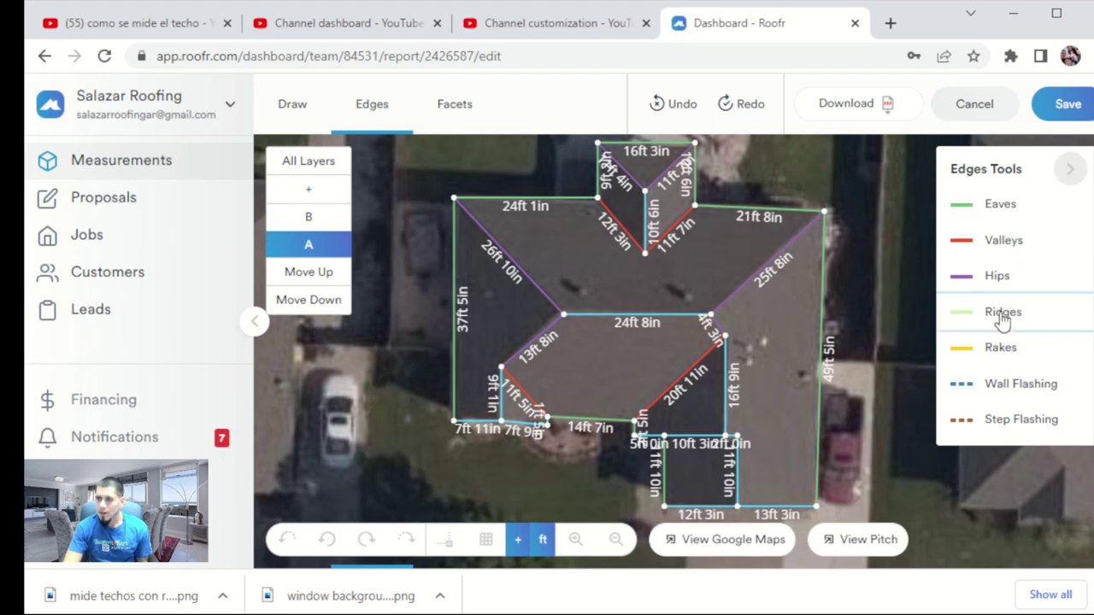
pyautogui.click(660, 316)
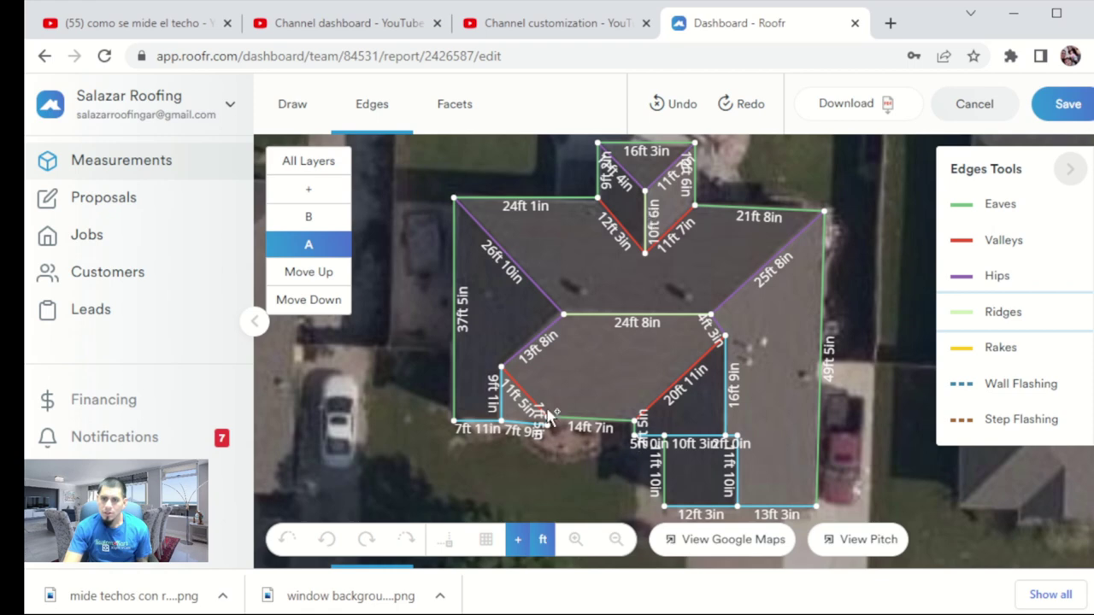
pyautogui.click(727, 399)
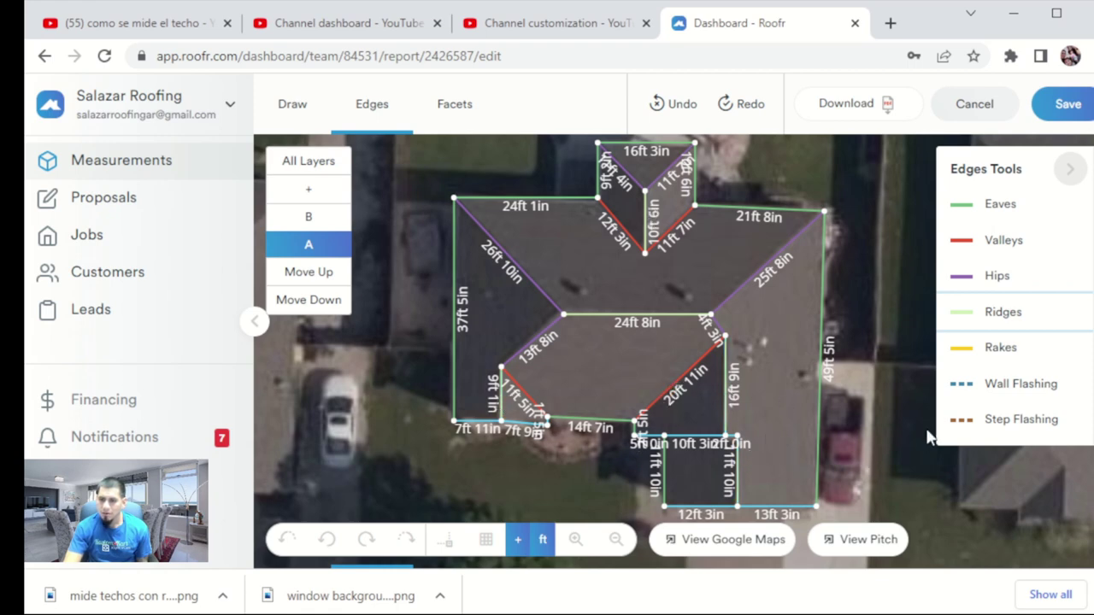
# Step: Mark the front gable ends and the garage section's front and cross edges as rakes
pyautogui.click(1022, 351)
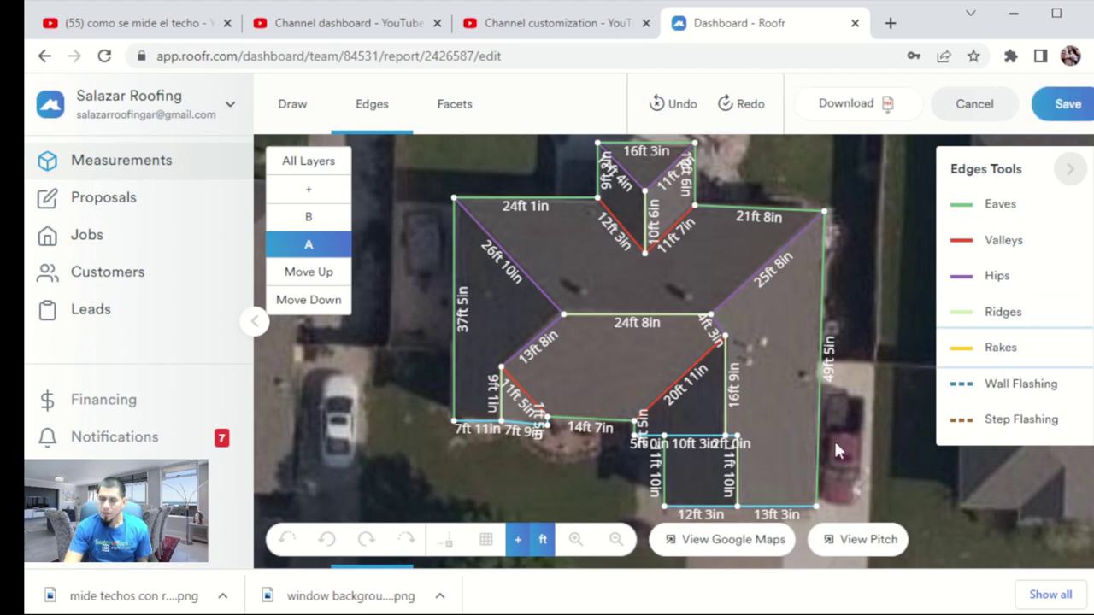
pyautogui.click(779, 508)
pyautogui.click(710, 436)
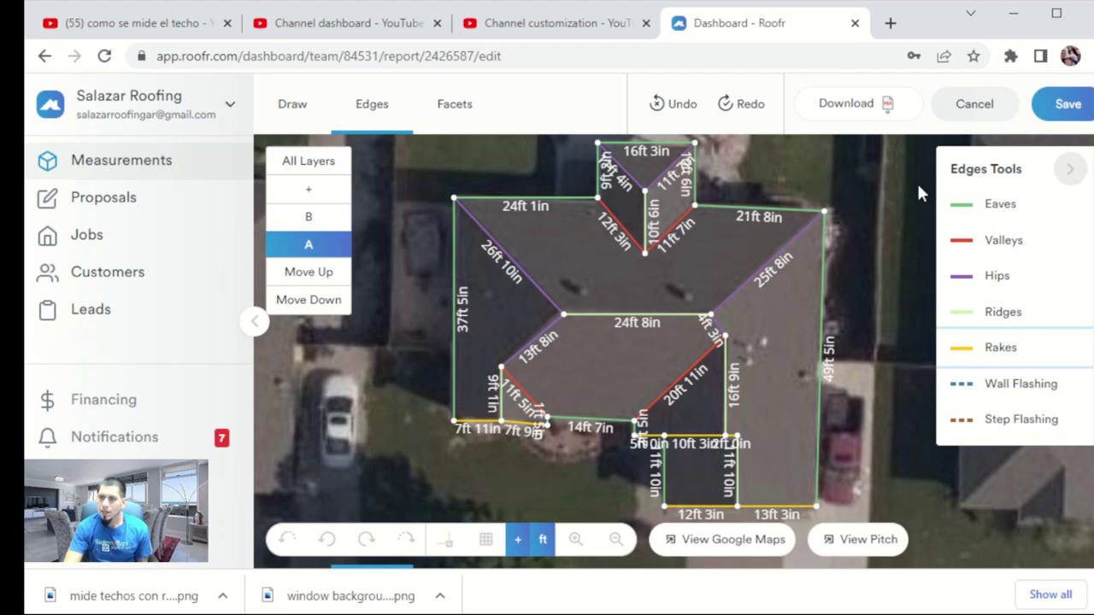
# Step: Mark the remaining 1 ft 5 in edge beside the small front gable as an eave
pyautogui.scroll(5, 536, 433)
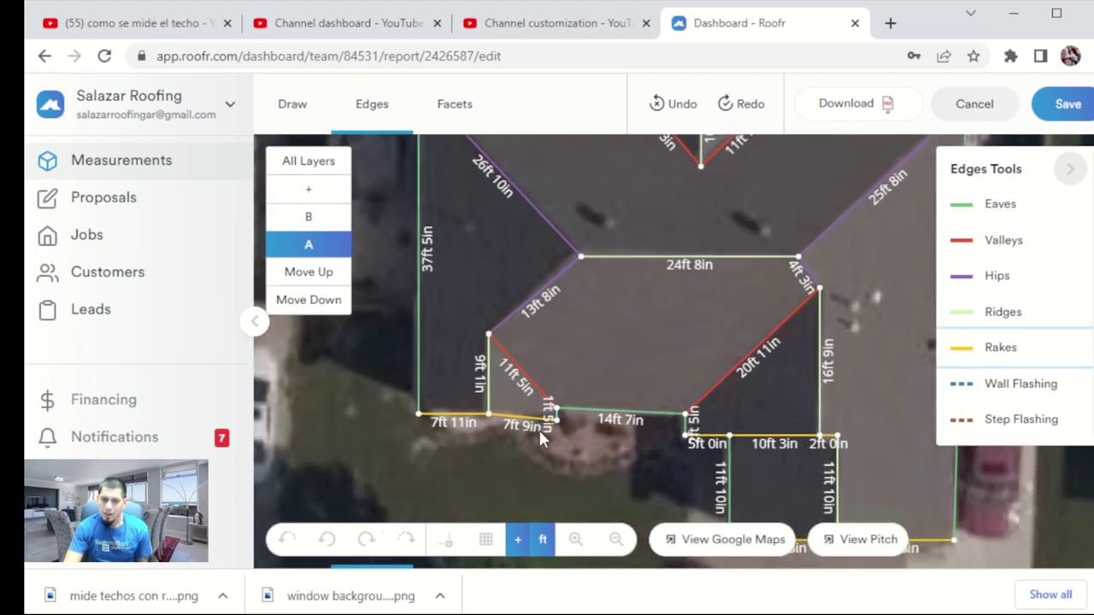
pyautogui.scroll(2, 552, 435)
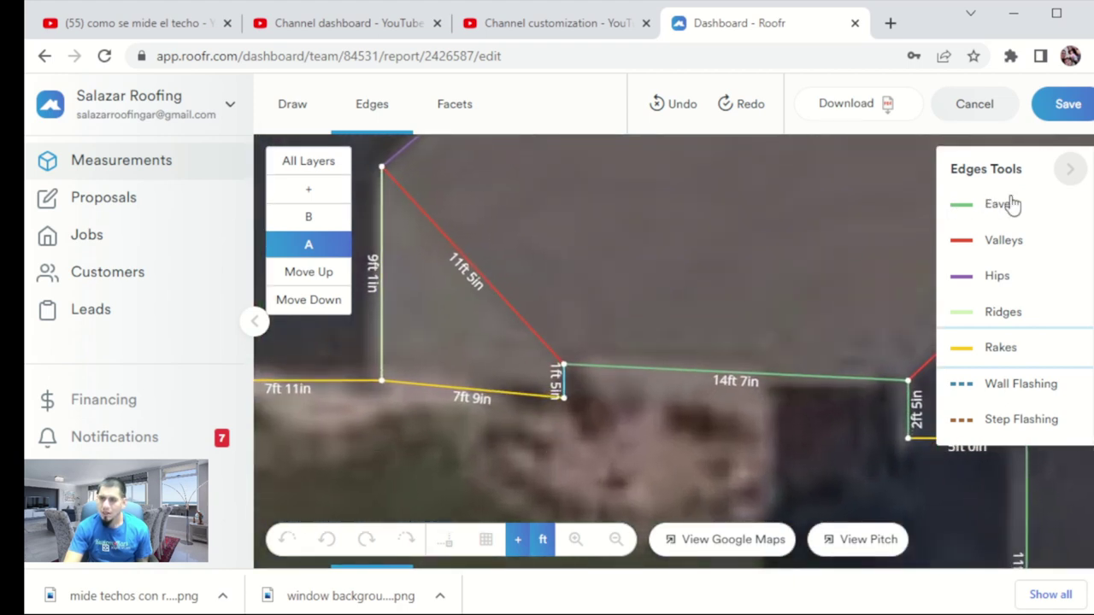
pyautogui.click(999, 218)
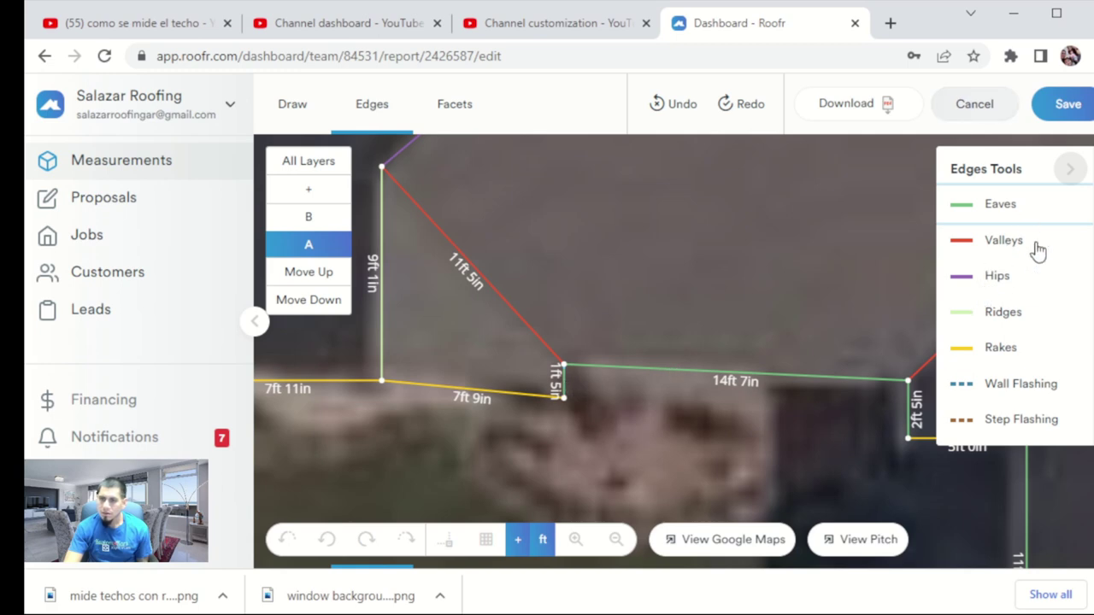
pyautogui.scroll(-4, 734, 301)
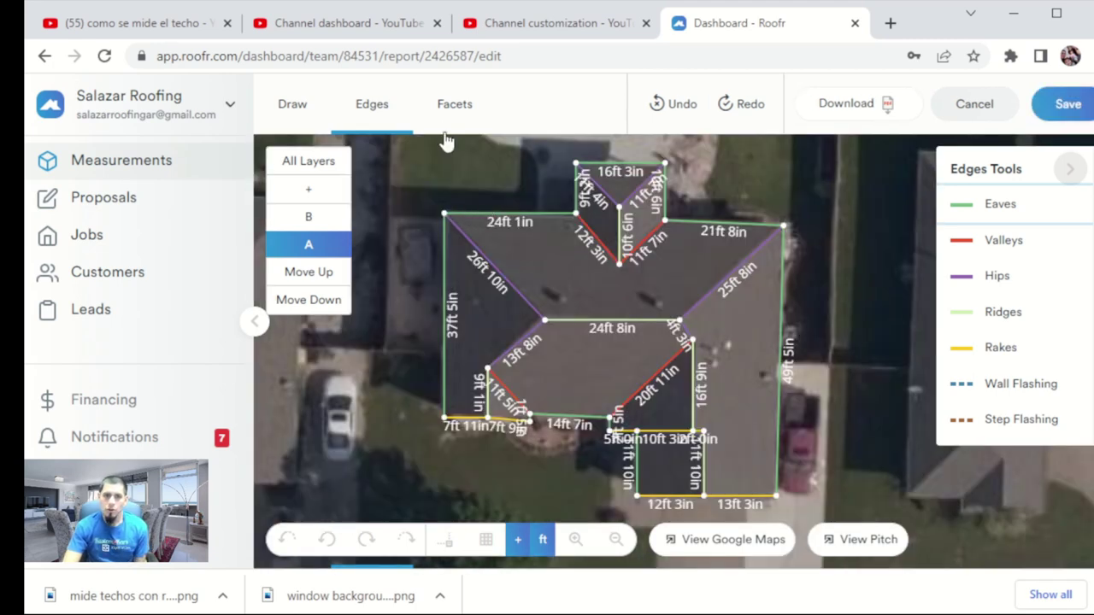
# Step: Display the roof's facets and open the pitch tool for this property
pyautogui.click(462, 106)
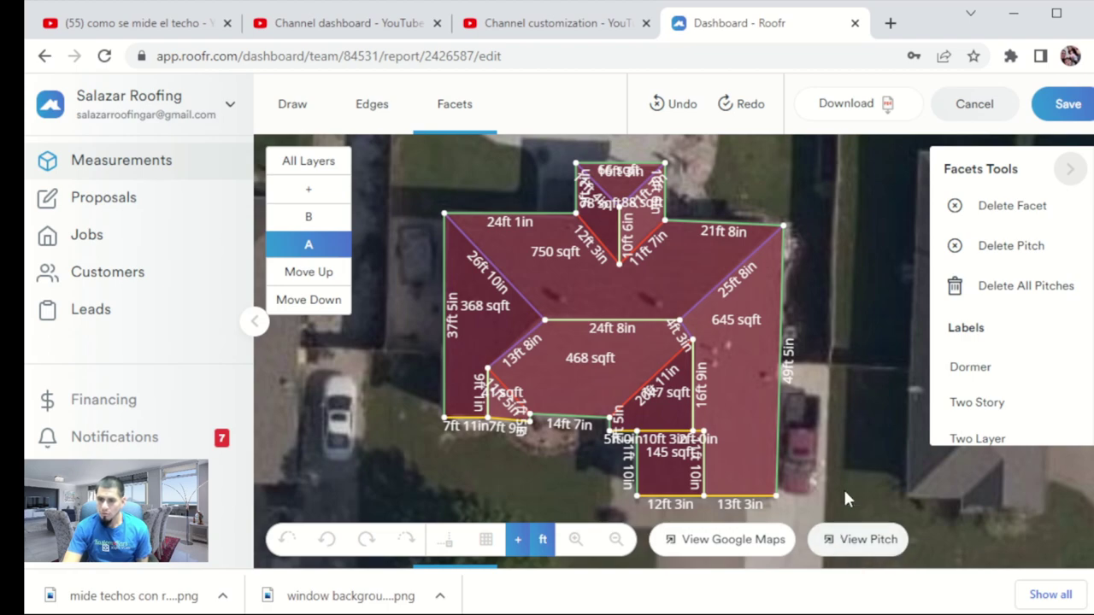
pyautogui.click(863, 542)
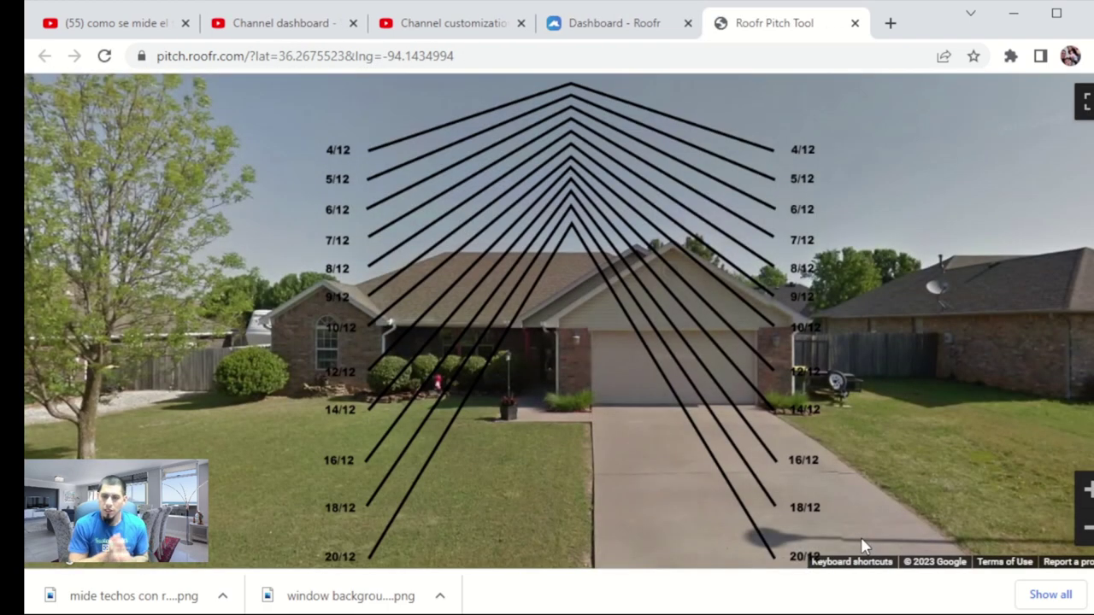
# Step: Turn the pitch tool's street-level view around to the brick house with the car parked in its driveway
pyautogui.click(637, 339)
pyautogui.moveTo(639, 339); pyautogui.dragTo(1063, 322)
pyautogui.click(616, 381)
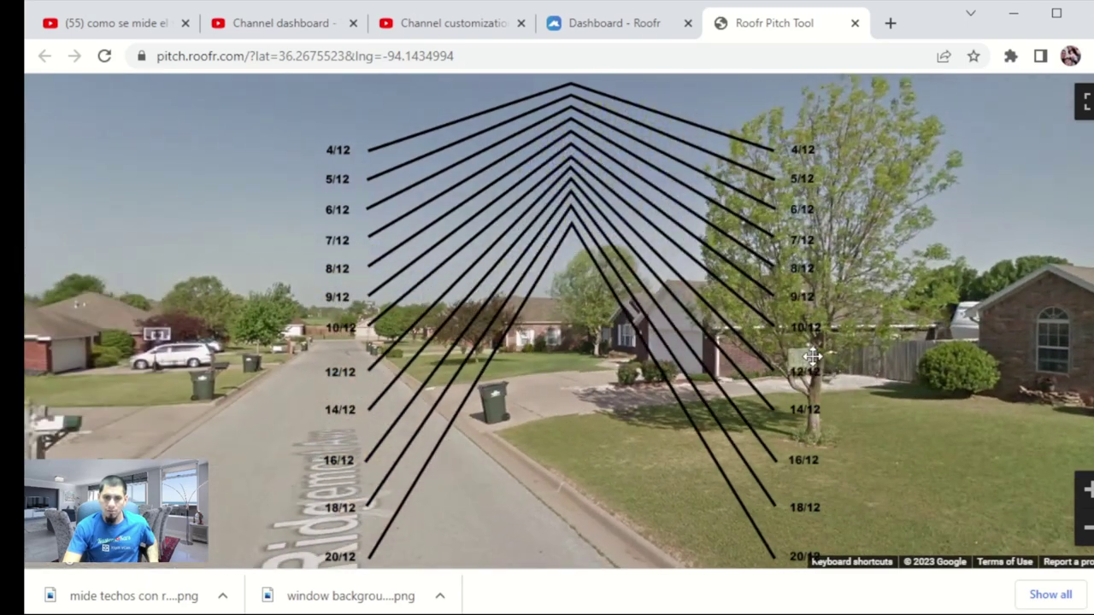
pyautogui.moveTo(813, 357); pyautogui.dragTo(1086, 355)
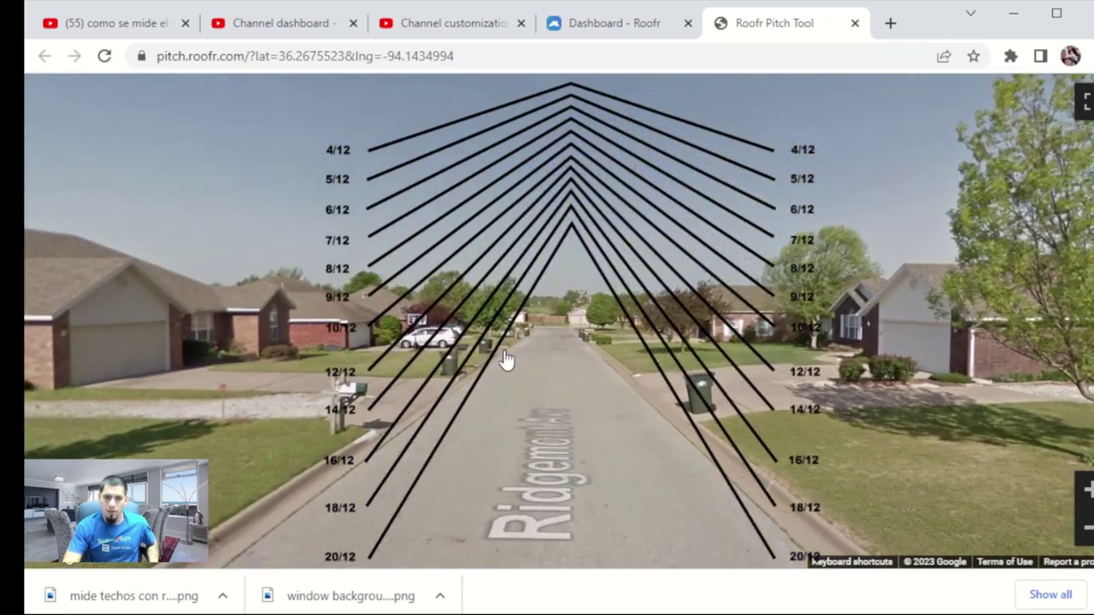
pyautogui.moveTo(507, 359); pyautogui.dragTo(1068, 282)
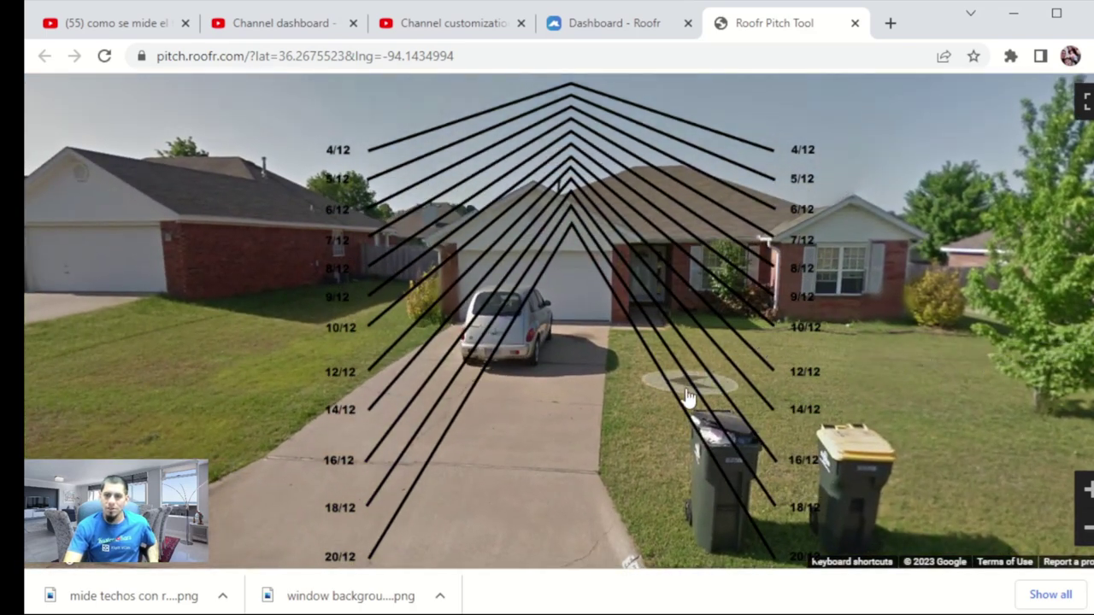
# Step: Compare the garage gable's slope with the pitch guide lines by lining up the view, and close the pitch tool
pyautogui.click(625, 412)
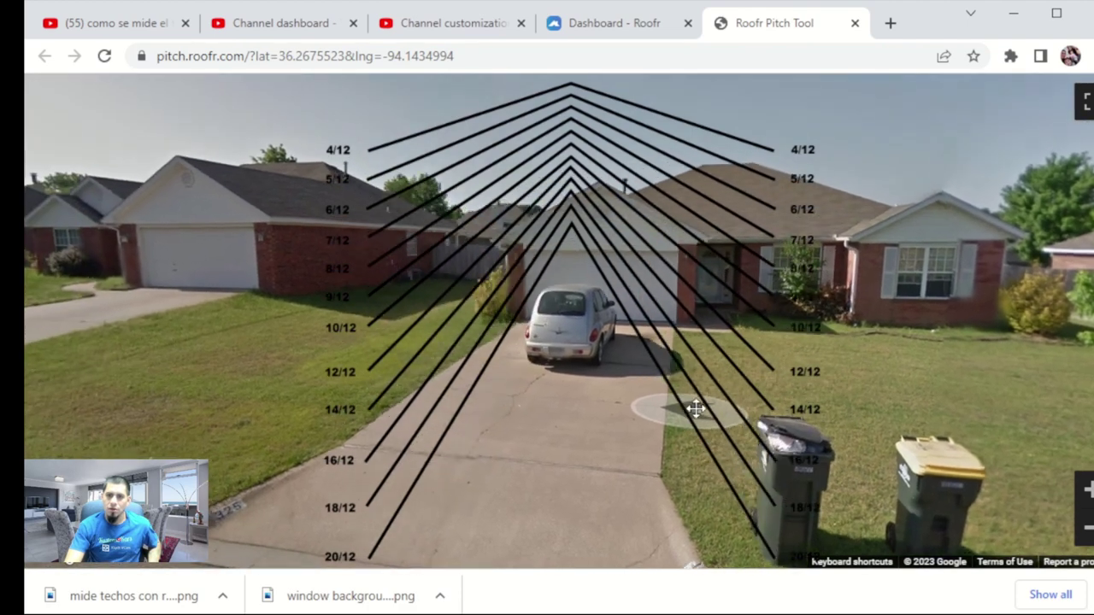
pyautogui.moveTo(713, 409); pyautogui.dragTo(733, 369)
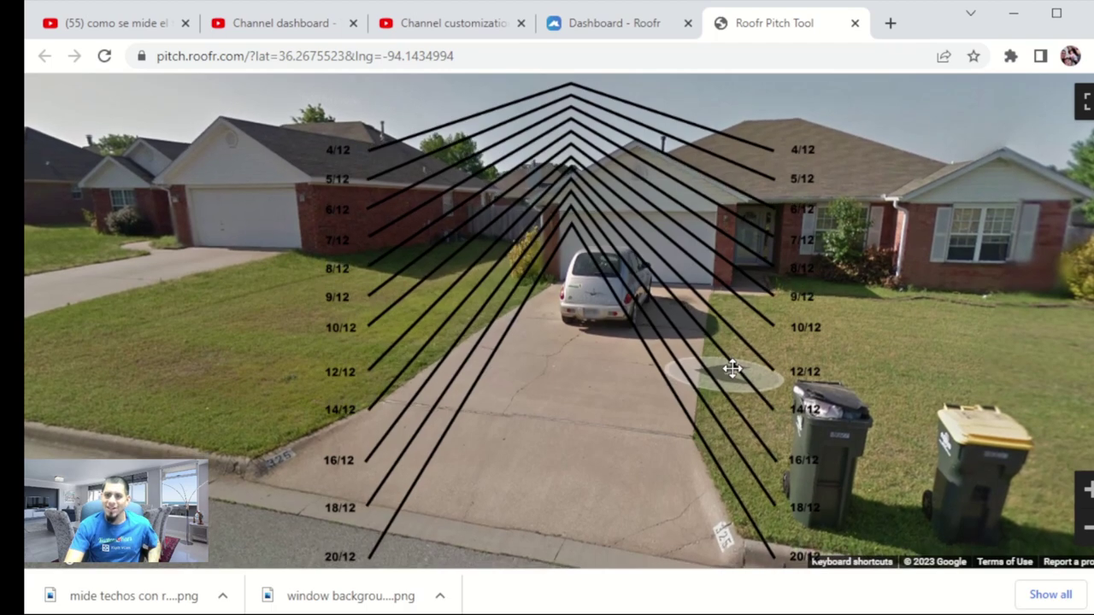
pyautogui.moveTo(733, 369); pyautogui.dragTo(665, 339)
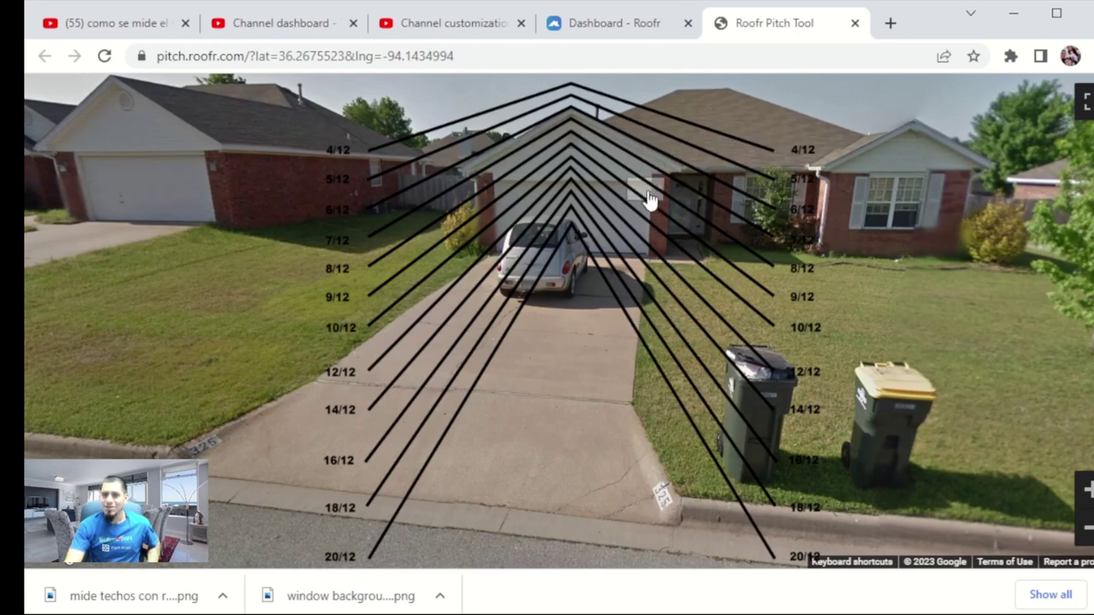
pyautogui.click(570, 362)
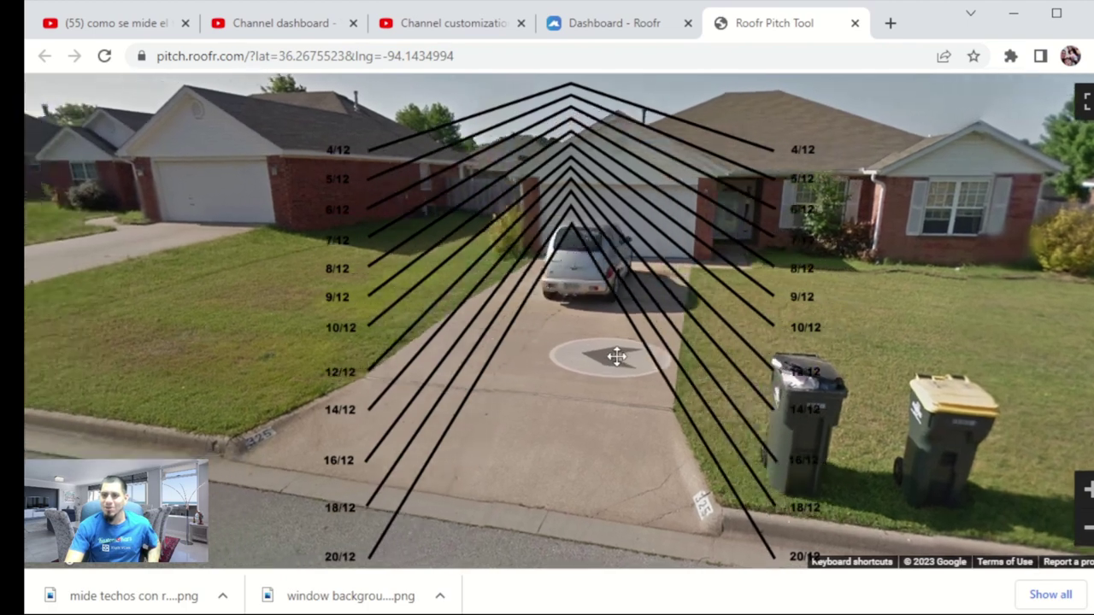
pyautogui.moveTo(681, 380); pyautogui.dragTo(592, 360)
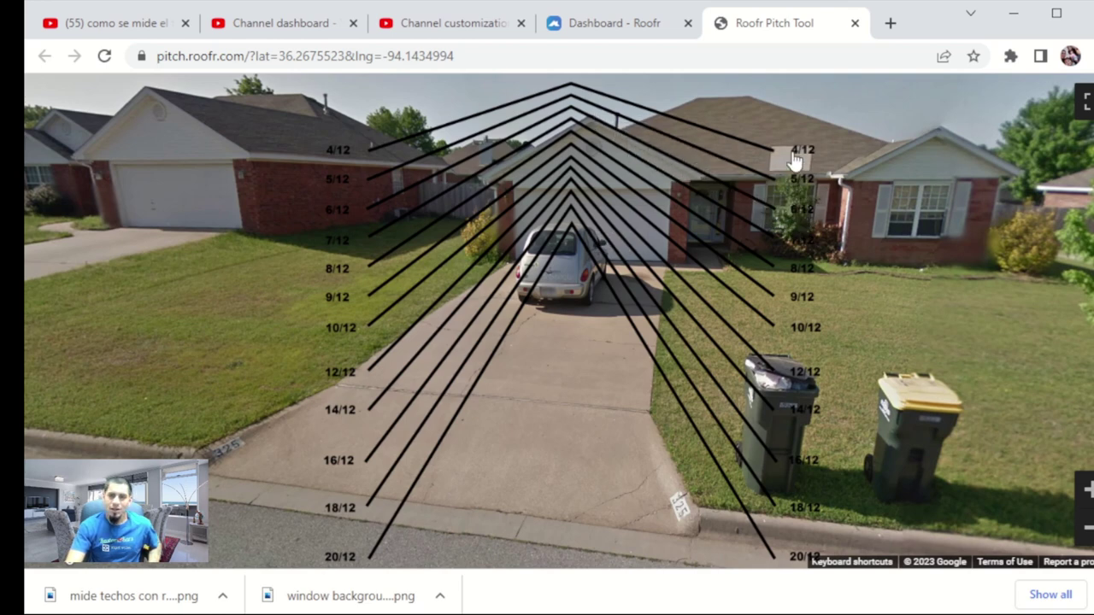
pyautogui.click(855, 24)
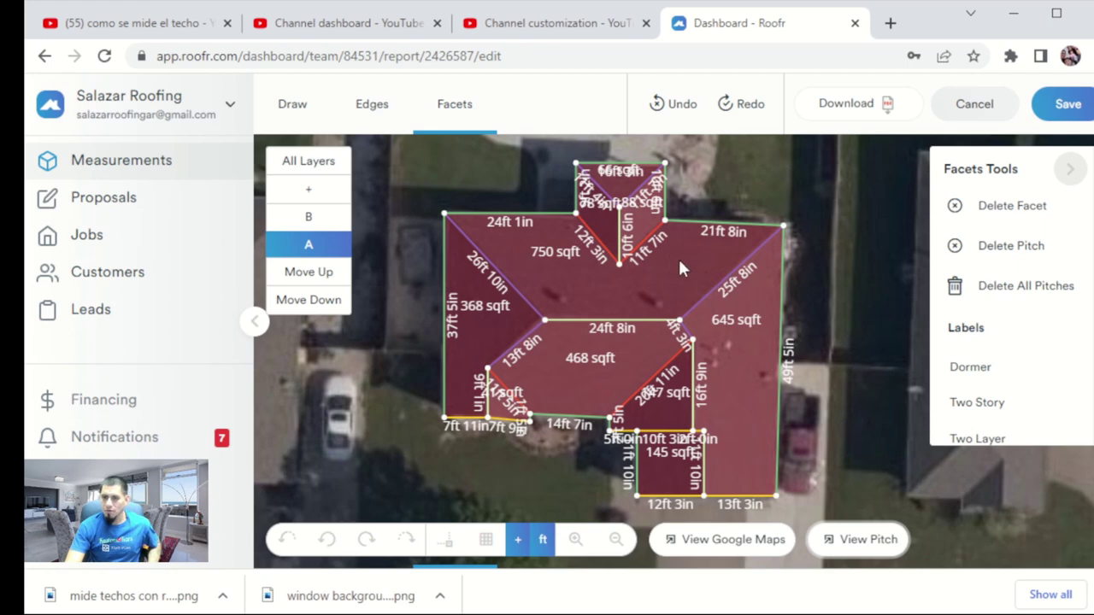
# Step: Apply a 6/12 pitch to the large east facet and to all the remaining facets of the roof
pyautogui.scroll(-5, 992, 334)
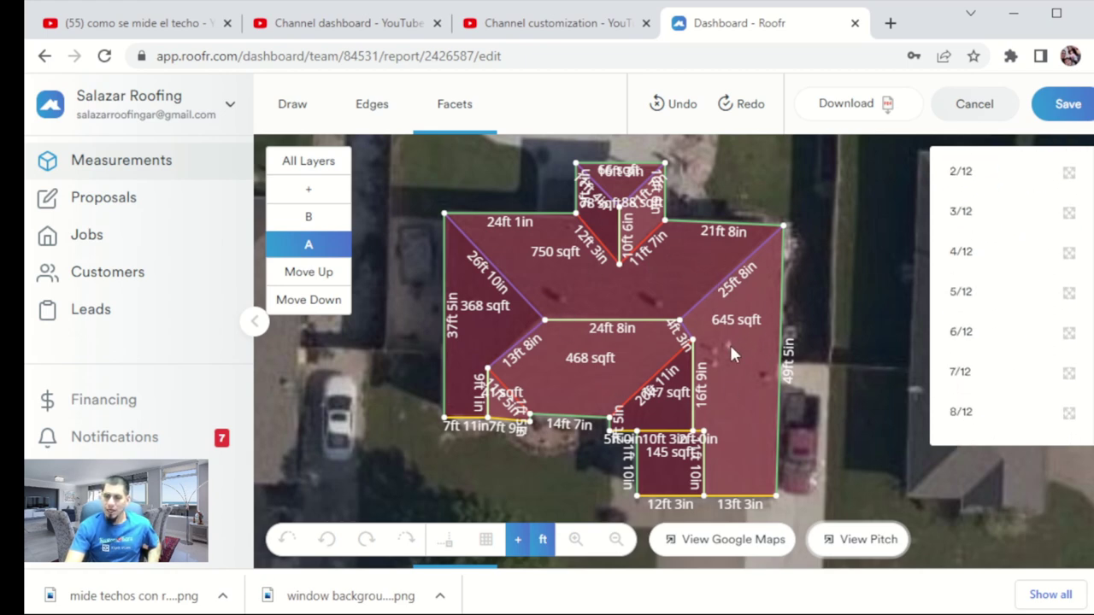
pyautogui.click(961, 336)
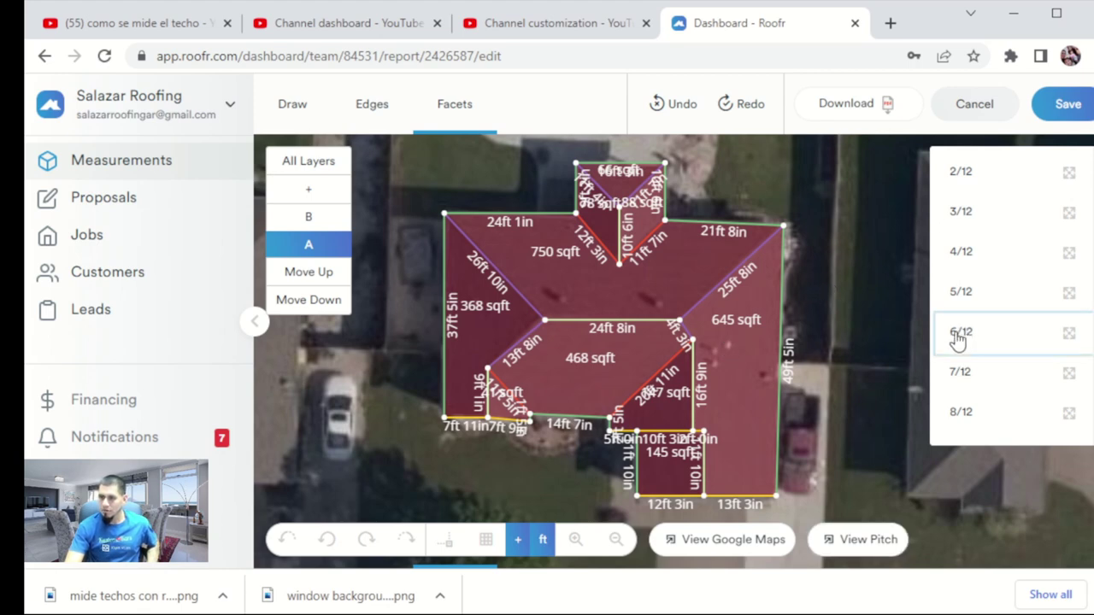
pyautogui.click(745, 368)
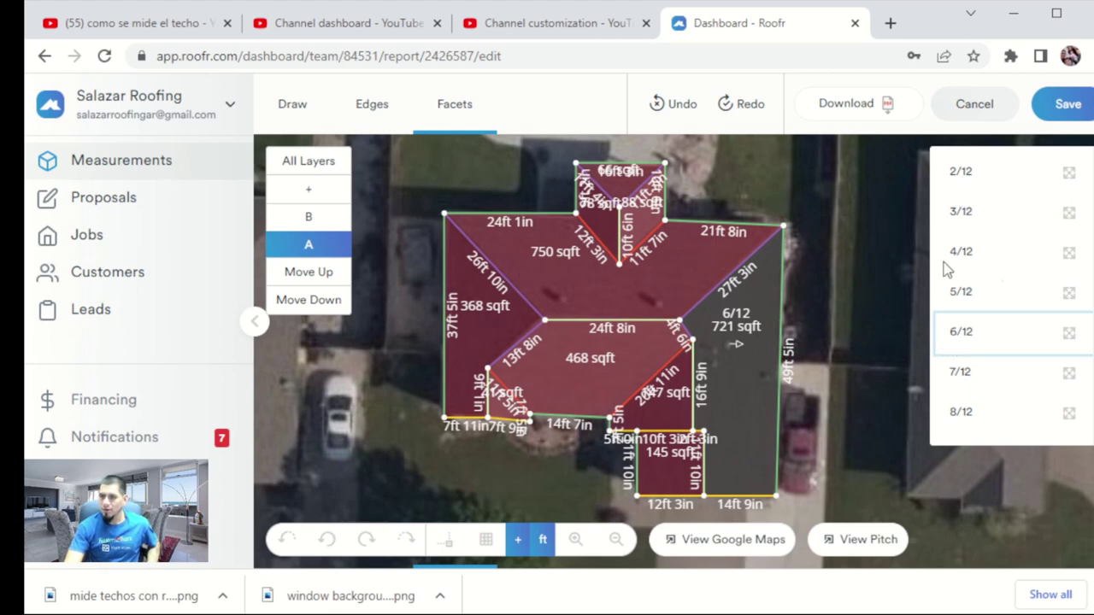
pyautogui.click(1069, 338)
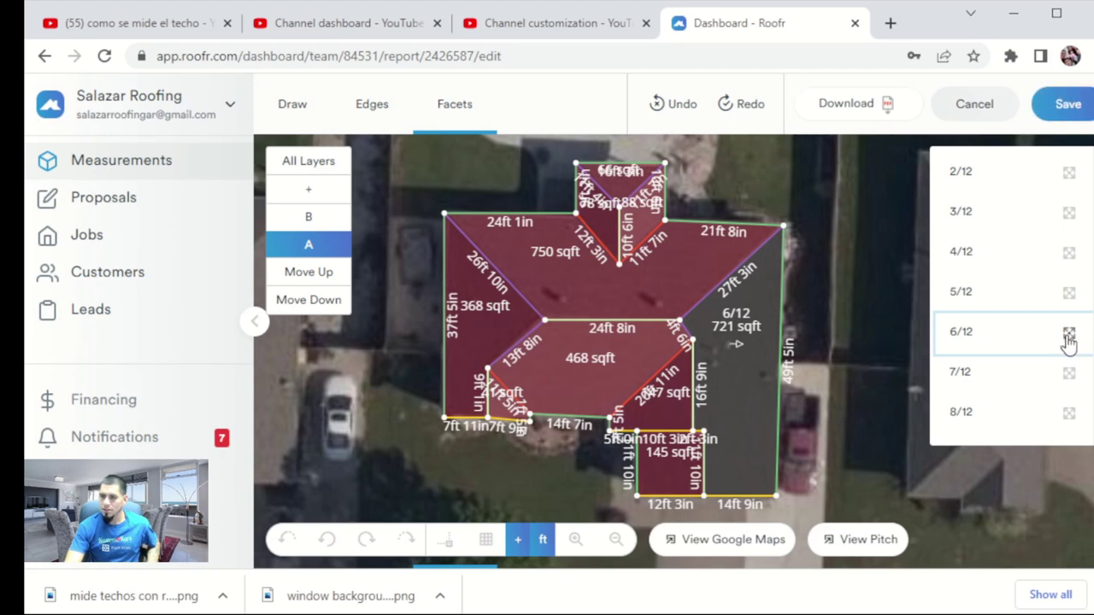
pyautogui.click(1069, 338)
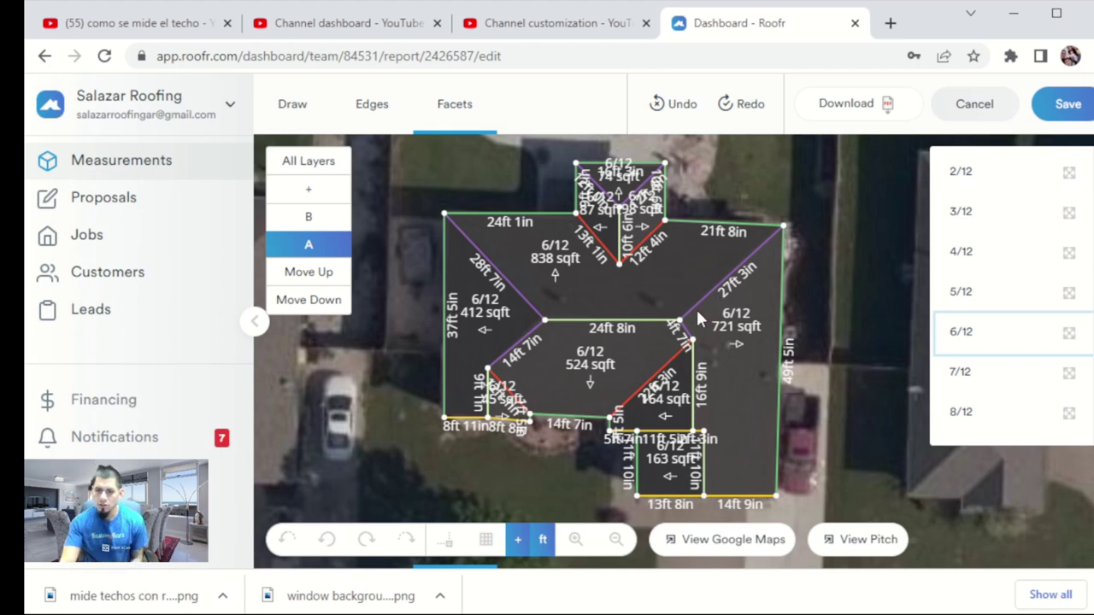
# Step: Download the roof measurement report as a PDF
pyautogui.click(876, 106)
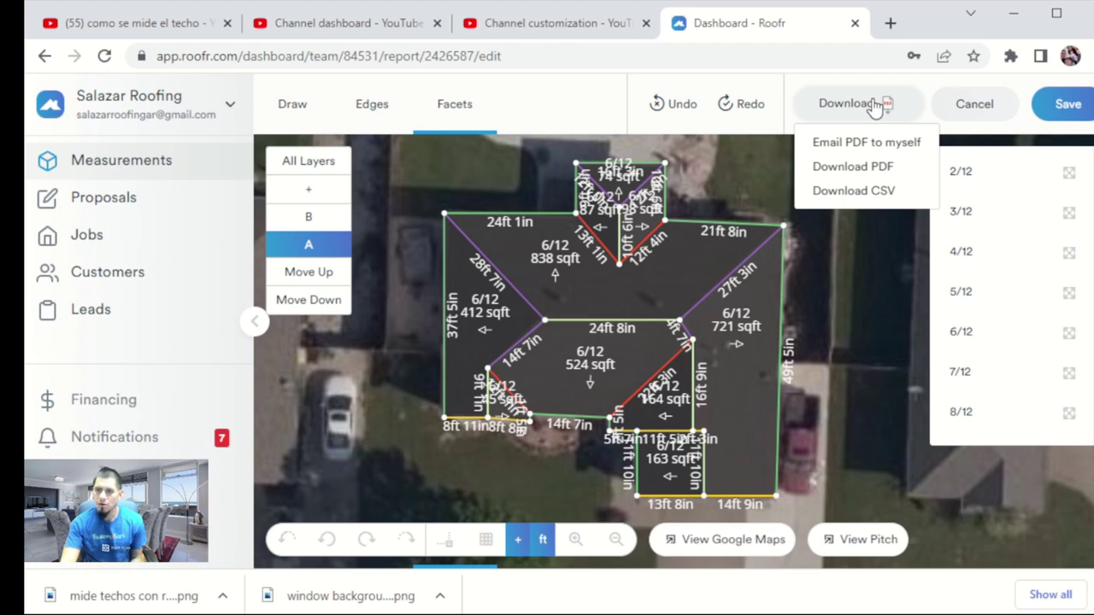
pyautogui.click(851, 169)
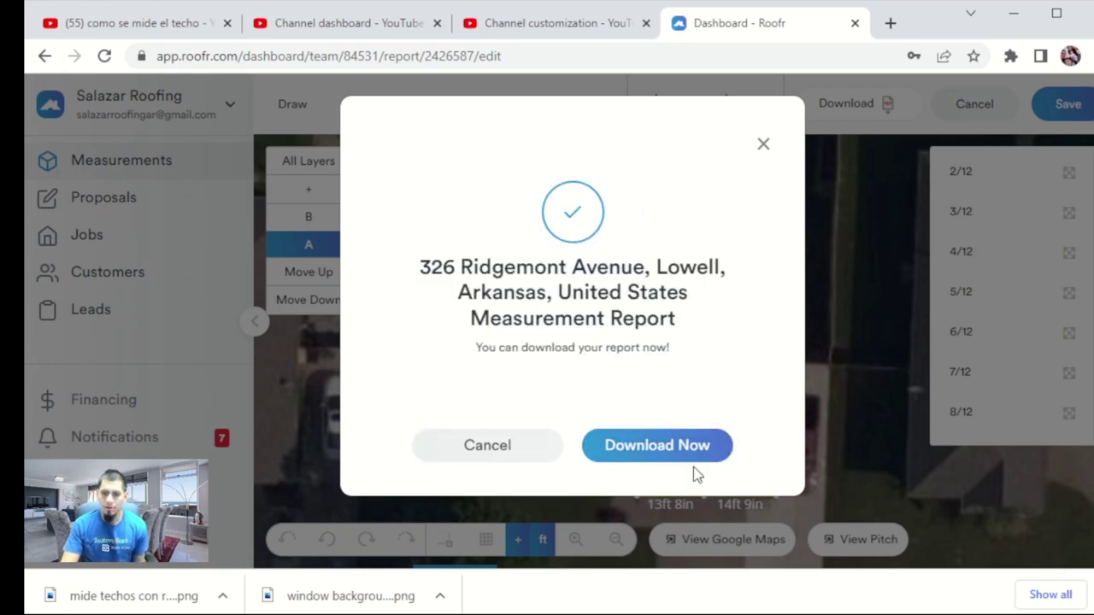
pyautogui.click(688, 455)
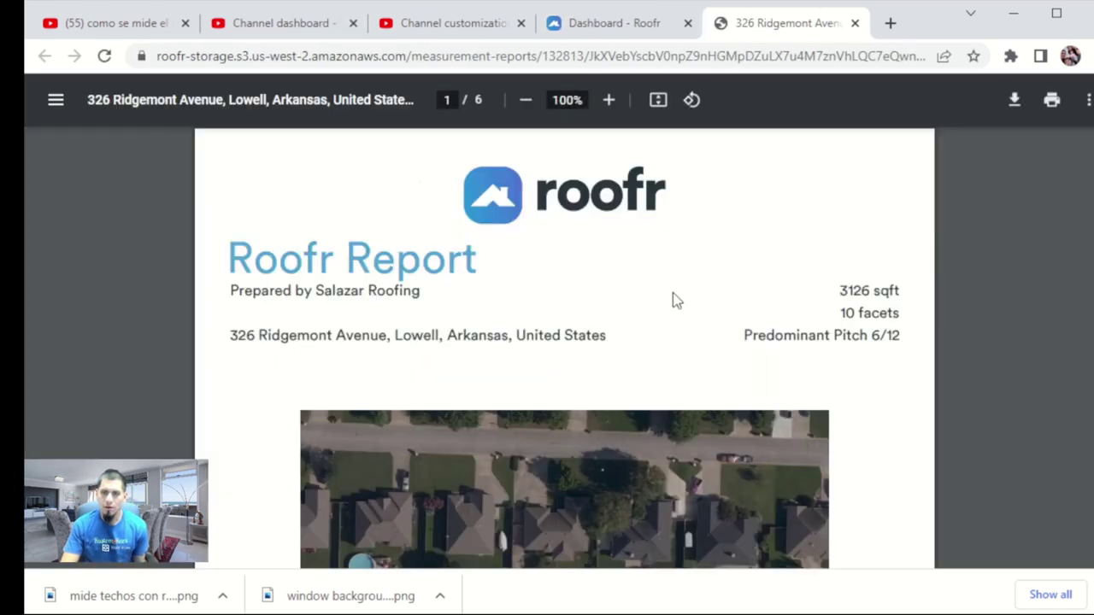
# Step: Look through the report's cover image, diagrams and pitch pages up to the All Structures Summary
pyautogui.scroll(-3, 671, 294)
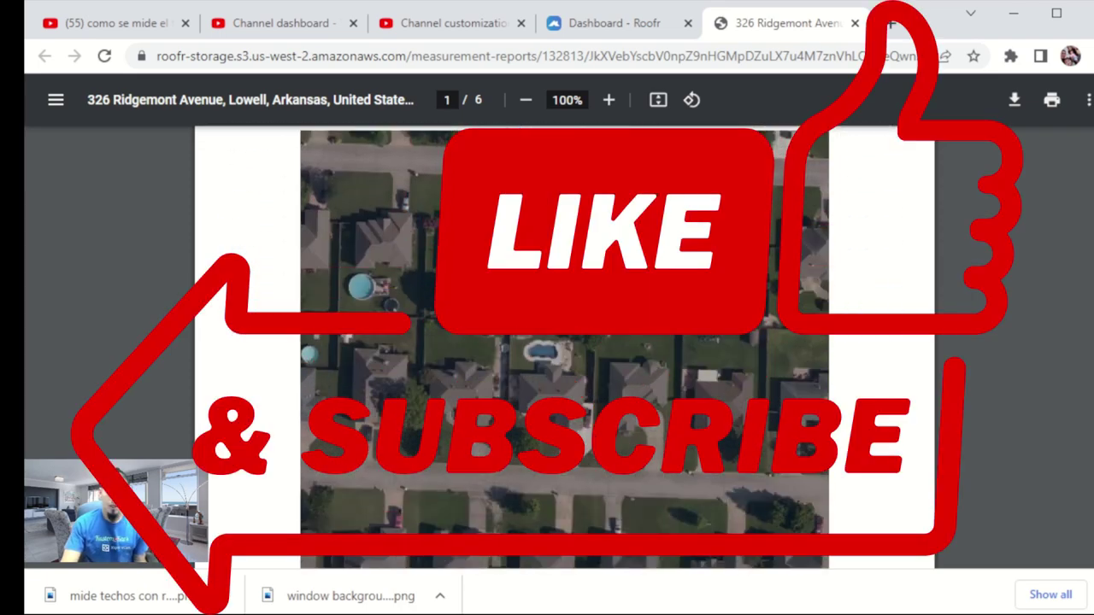
pyautogui.scroll(-8, 564, 342)
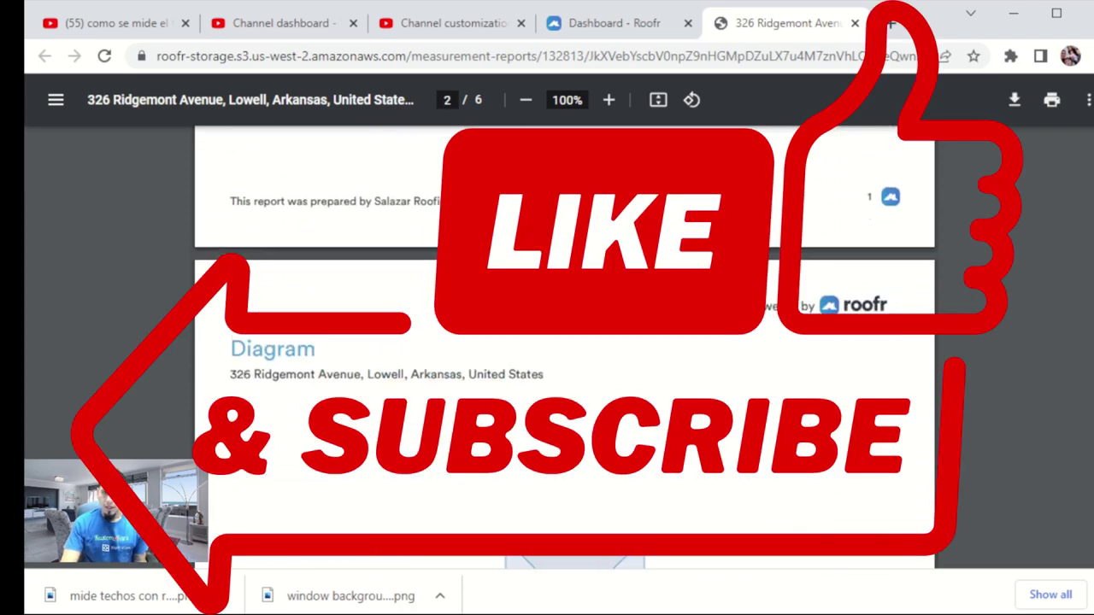
pyautogui.scroll(-10, 564, 342)
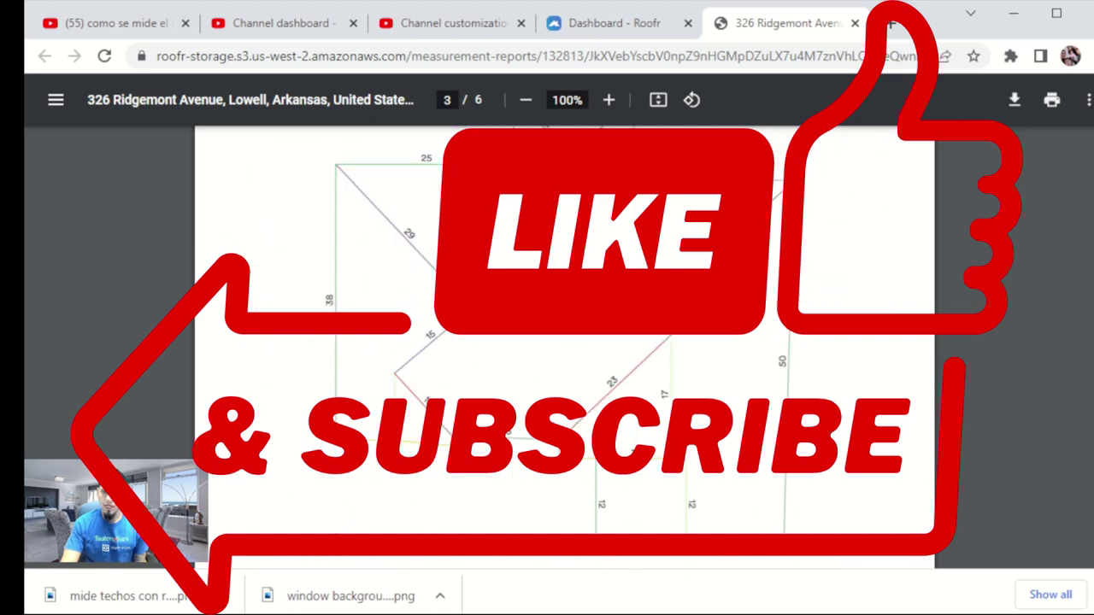
pyautogui.scroll(-10, 565, 342)
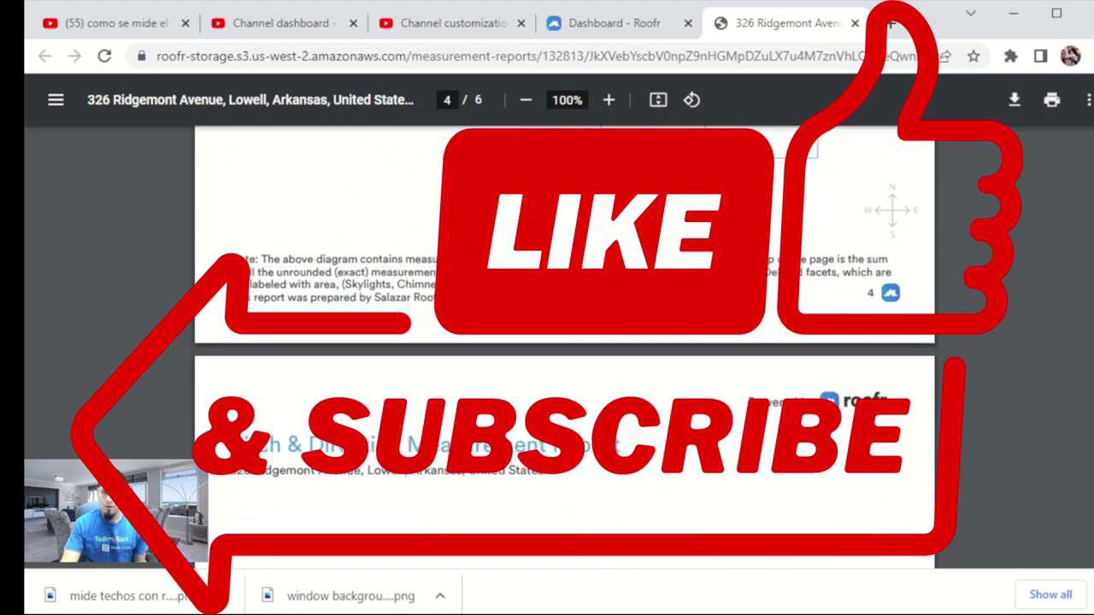
pyautogui.scroll(-10, 564, 342)
pyautogui.scroll(-3, 564, 342)
pyautogui.scroll(10, 565, 342)
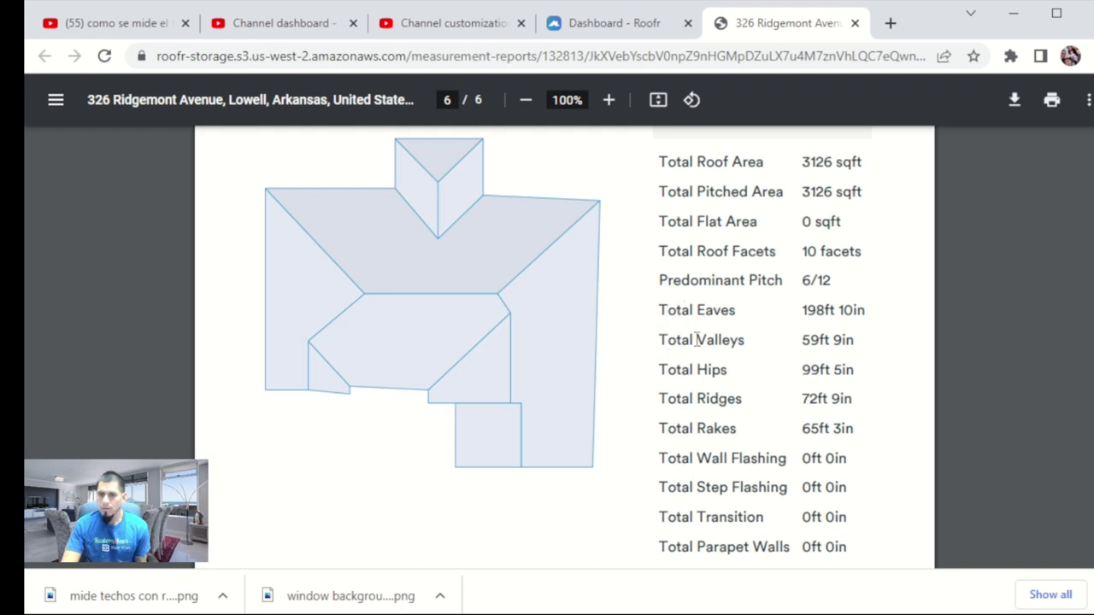
# Step: Examine the Total Valleys, Hips + Ridges and Eaves + Rakes lengths in the summary by highlighting each row
pyautogui.moveTo(662, 342); pyautogui.dragTo(867, 348)
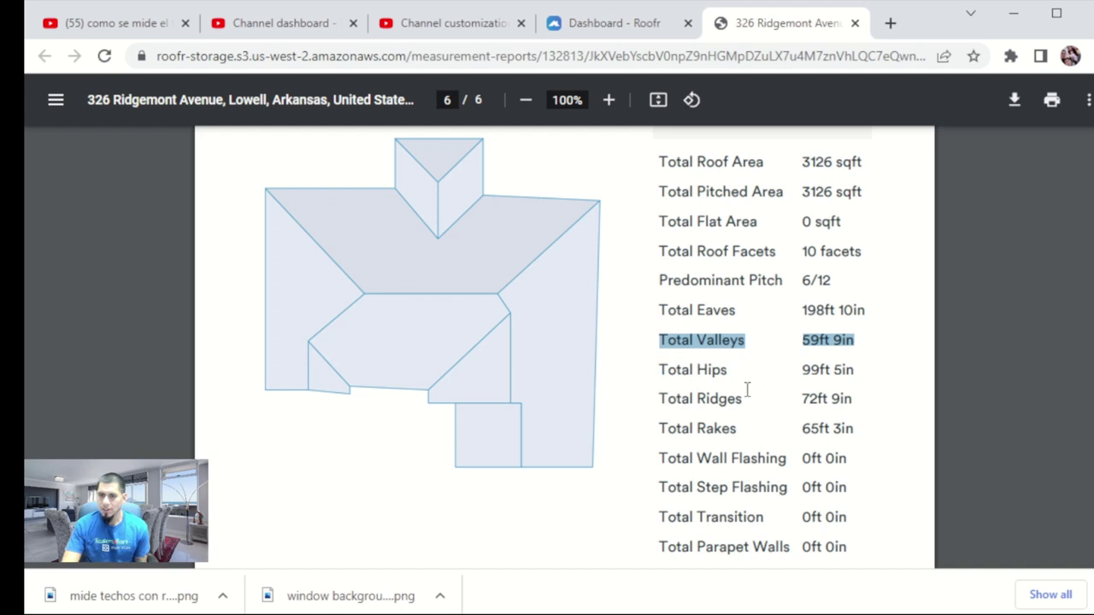
pyautogui.click(647, 460)
pyautogui.scroll(-2, 637, 453)
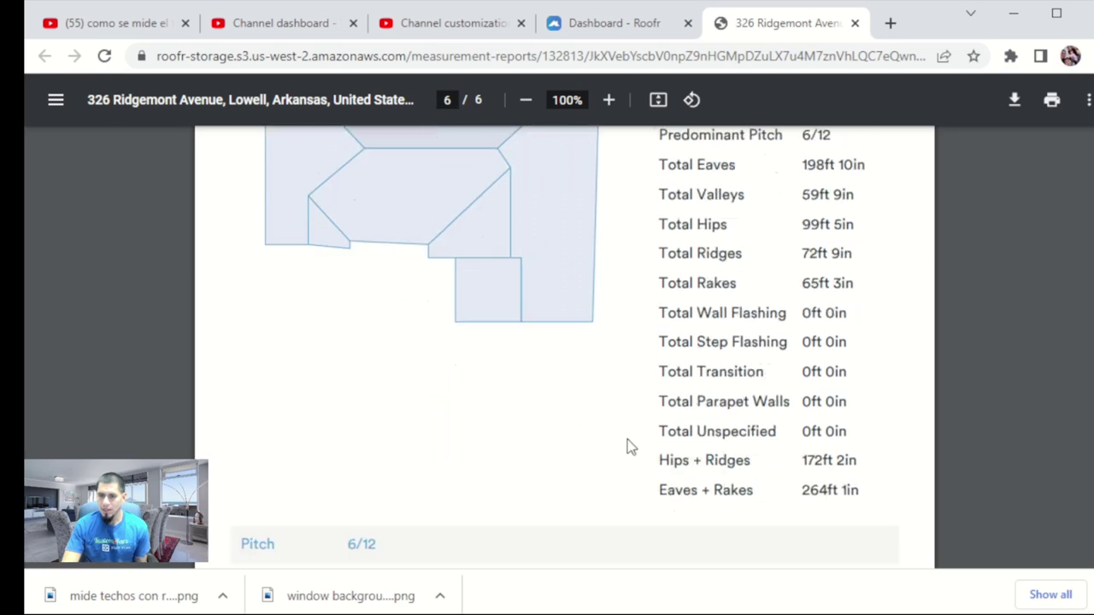
pyautogui.moveTo(654, 421); pyautogui.dragTo(862, 419)
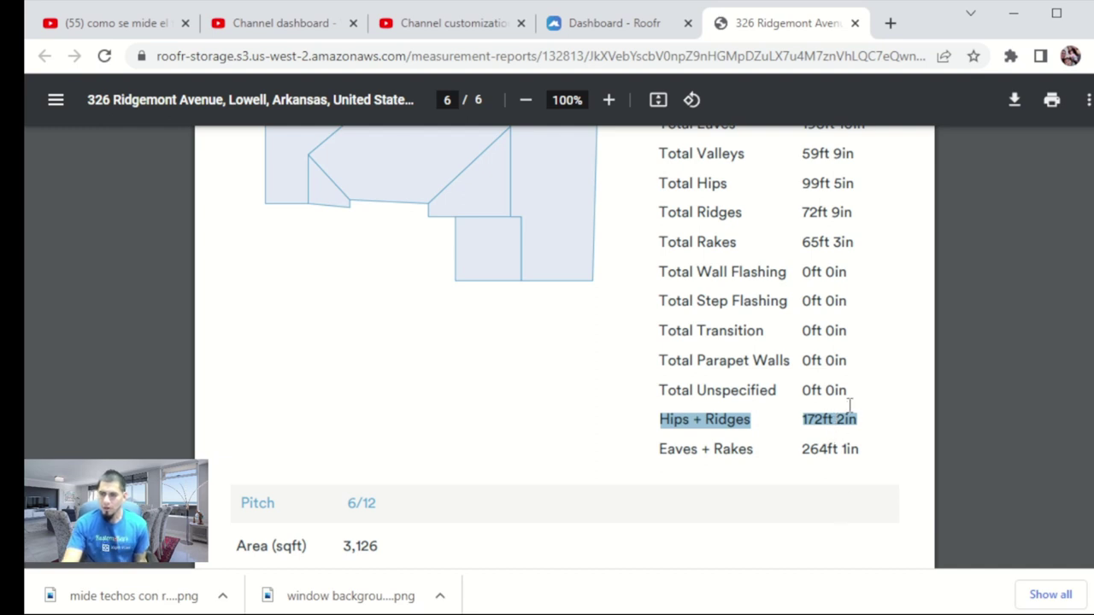
pyautogui.click(588, 415)
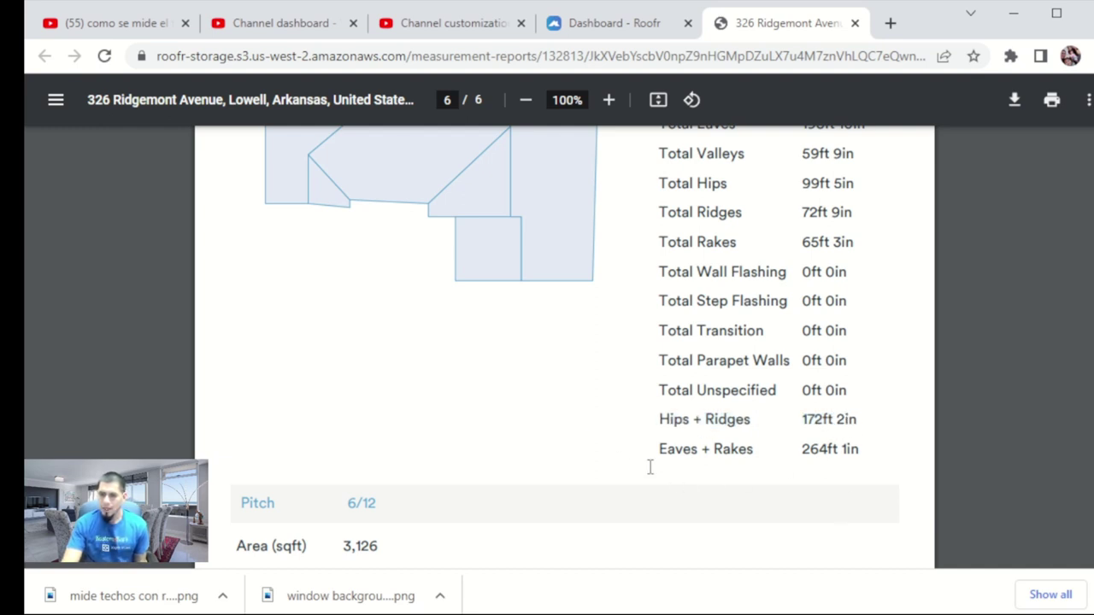
pyautogui.moveTo(652, 451); pyautogui.dragTo(854, 457)
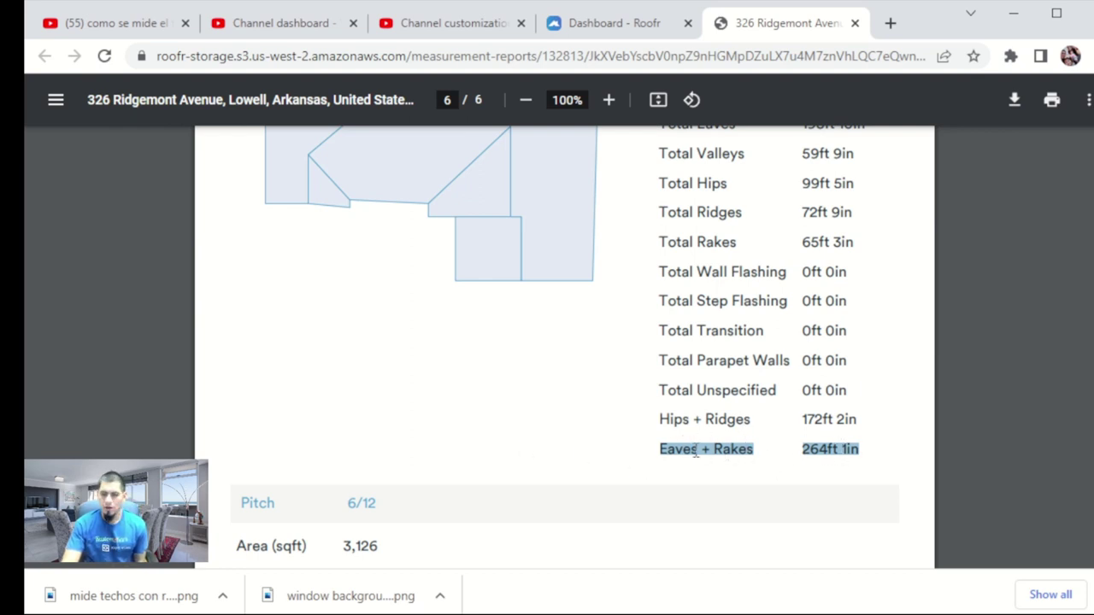
# Step: Examine the roof area and the 10% and 15% waste columns, highlighting the area that includes 10% waste
pyautogui.scroll(-3, 569, 407)
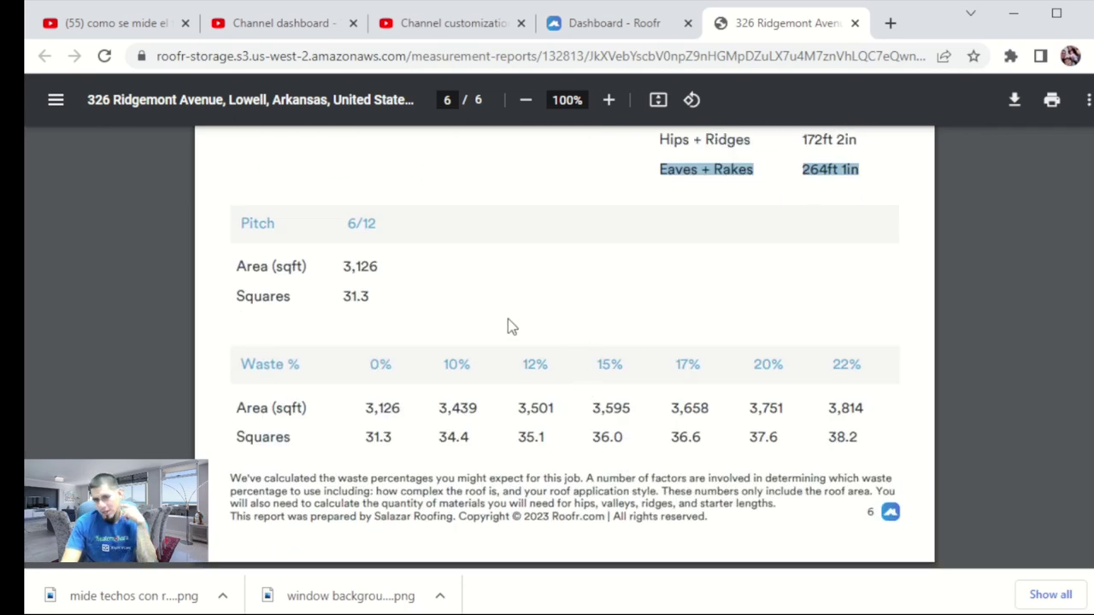
pyautogui.click(337, 266)
pyautogui.moveTo(338, 266); pyautogui.dragTo(408, 275)
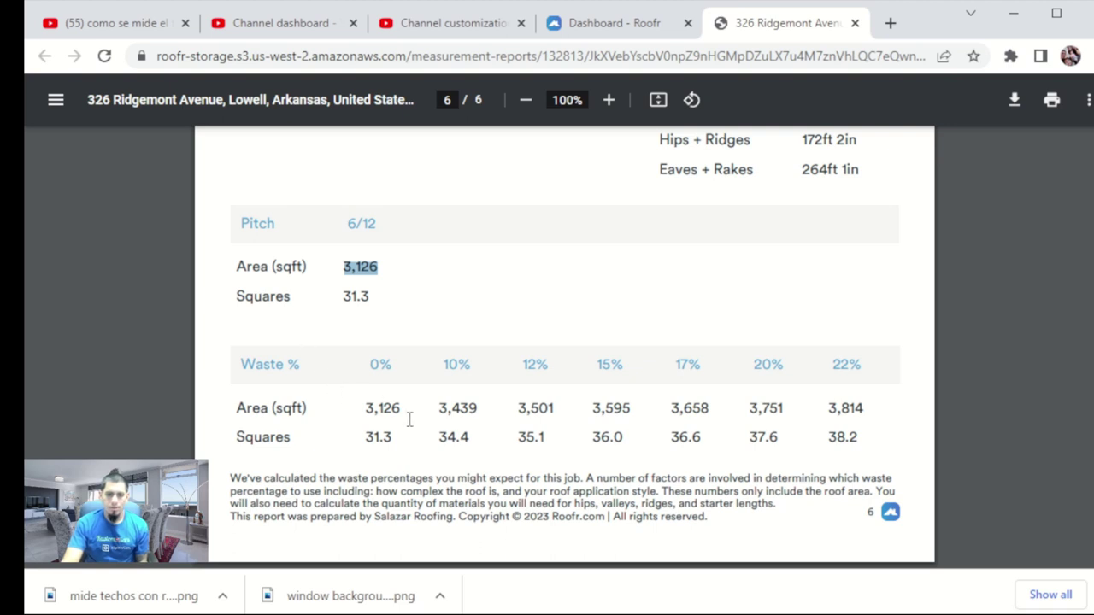
pyautogui.moveTo(442, 367); pyautogui.dragTo(479, 370)
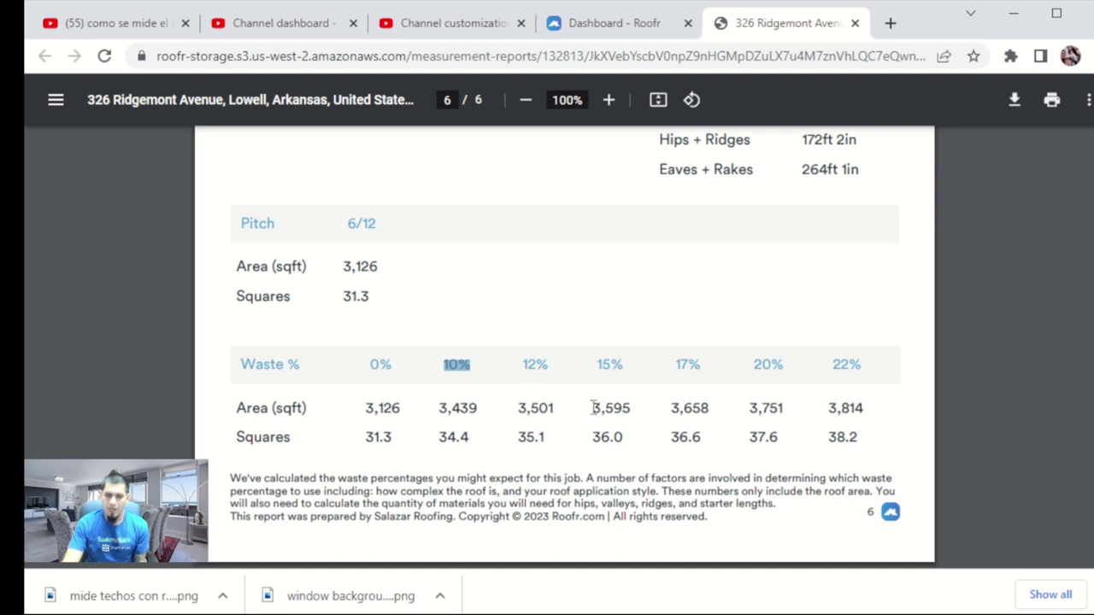
pyautogui.moveTo(620, 364); pyautogui.dragTo(592, 366)
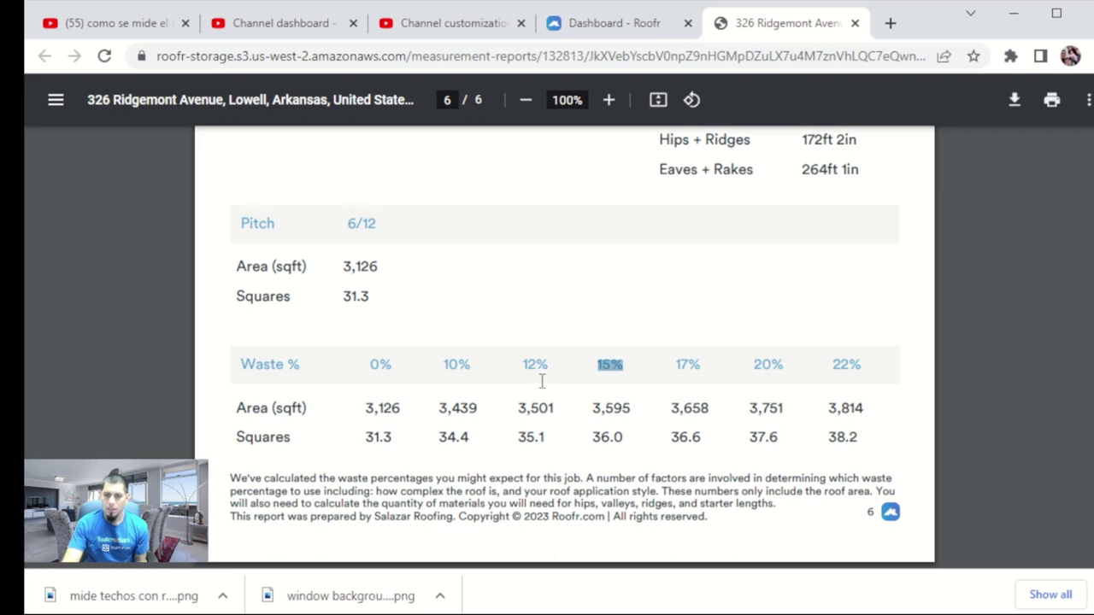
pyautogui.moveTo(477, 365); pyautogui.dragTo(434, 363)
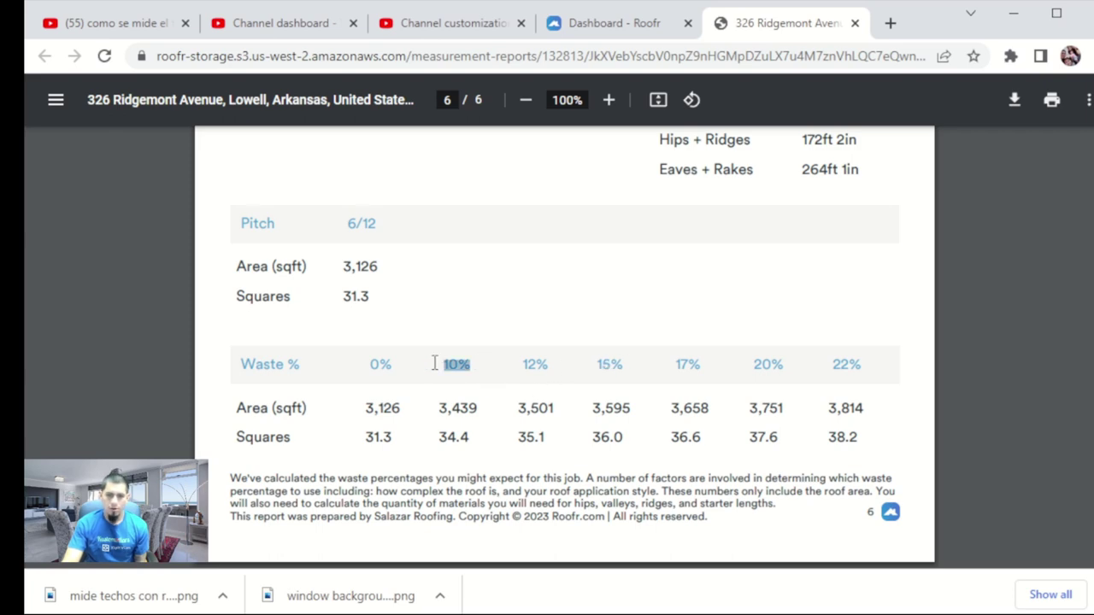
pyautogui.moveTo(434, 413); pyautogui.dragTo(483, 413)
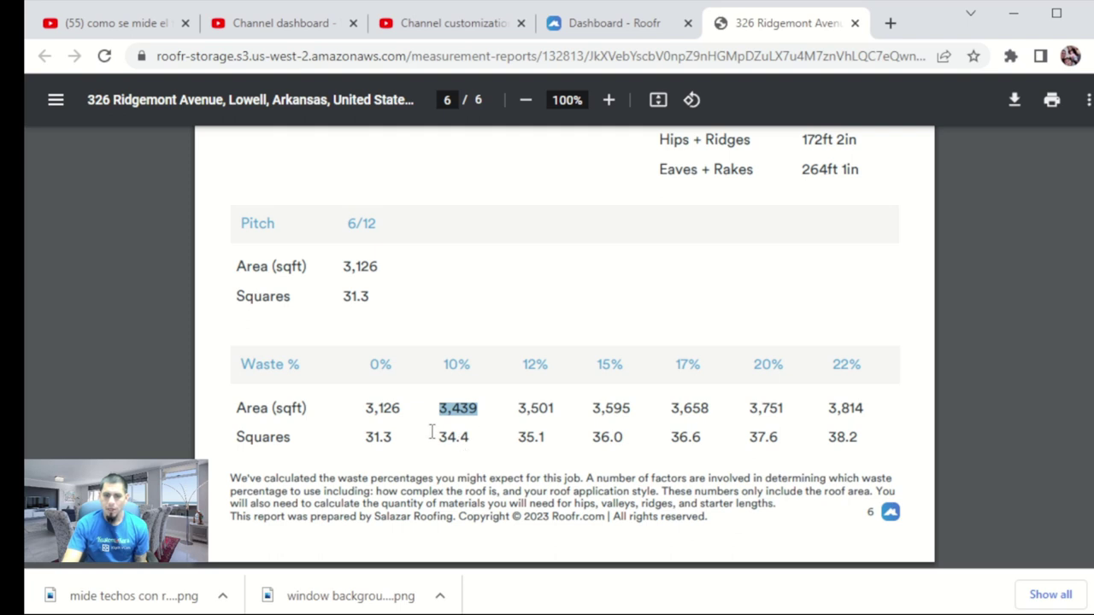
pyautogui.moveTo(434, 417); pyautogui.dragTo(491, 411)
pyautogui.click(496, 441)
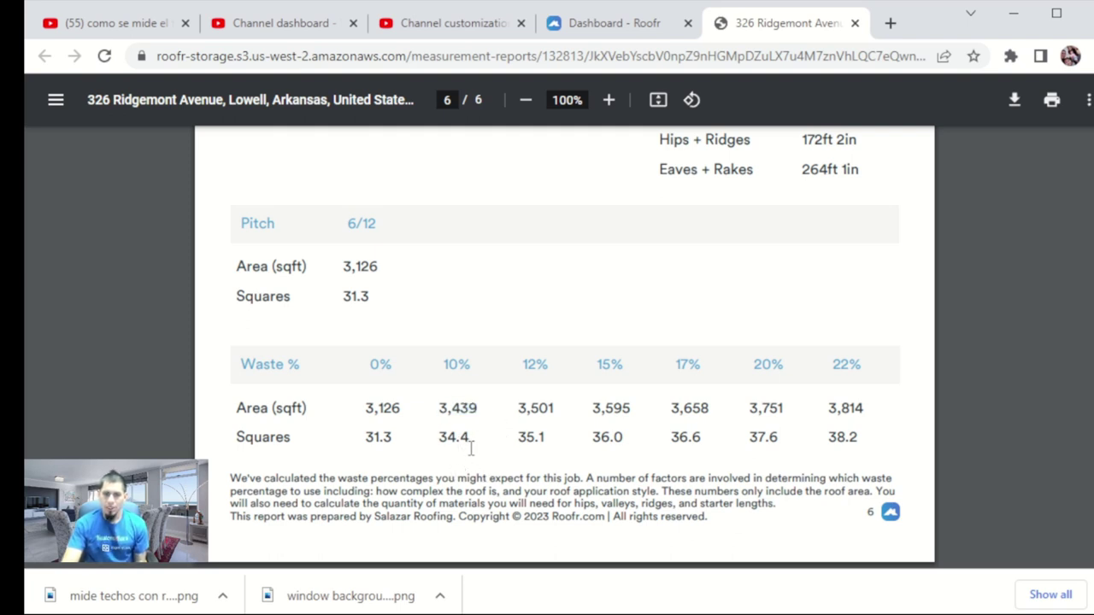
# Step: Review the roof outline and the complete measurement list in the All Structures Summary again
pyautogui.scroll(5, 514, 230)
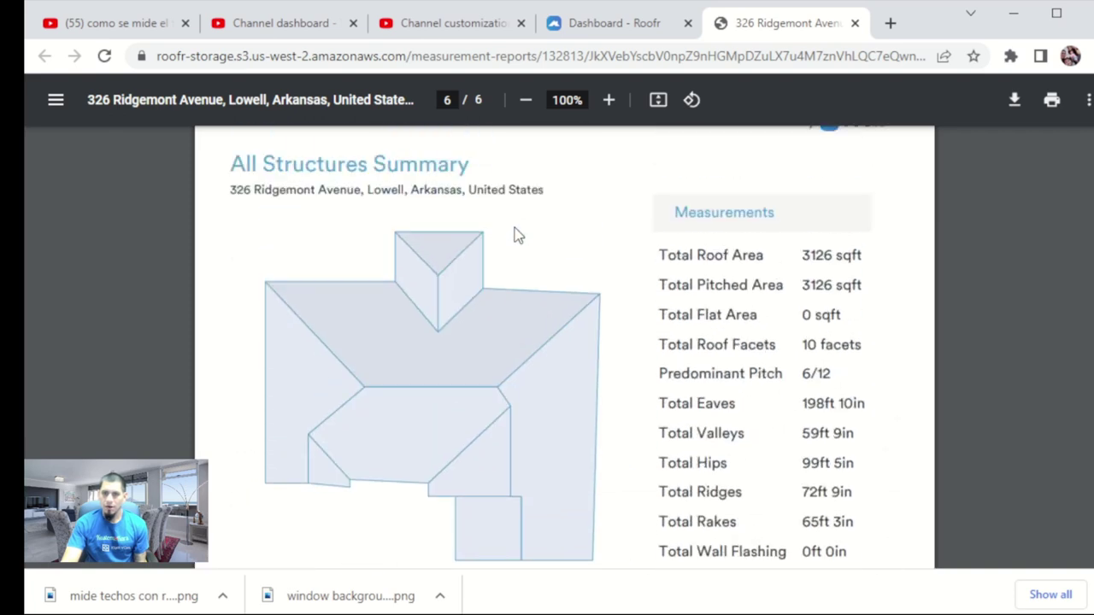
pyautogui.scroll(3, 547, 264)
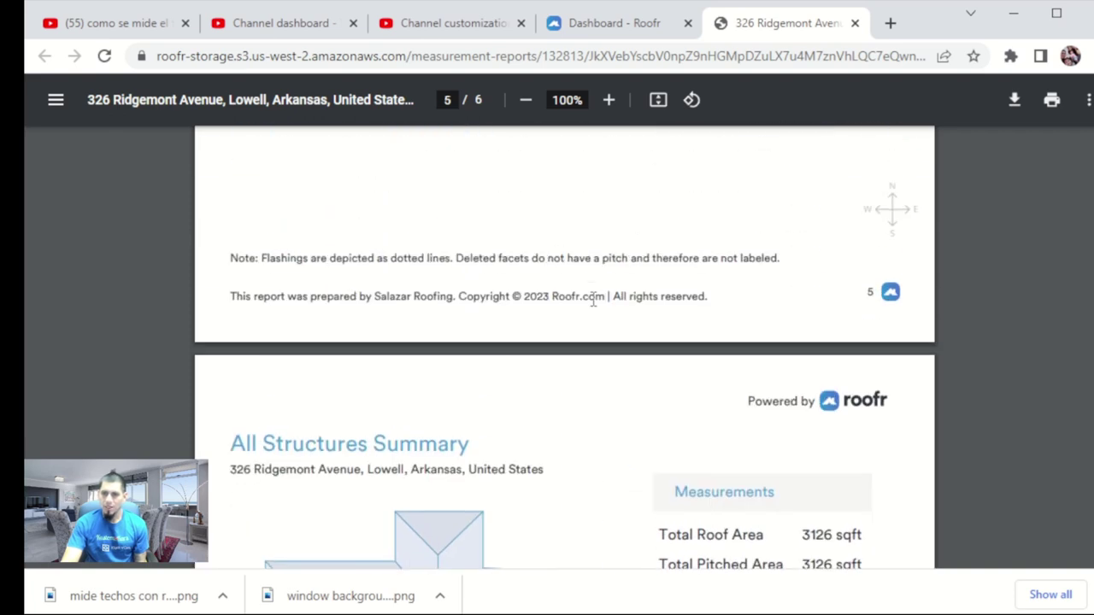
pyautogui.scroll(-4, 604, 430)
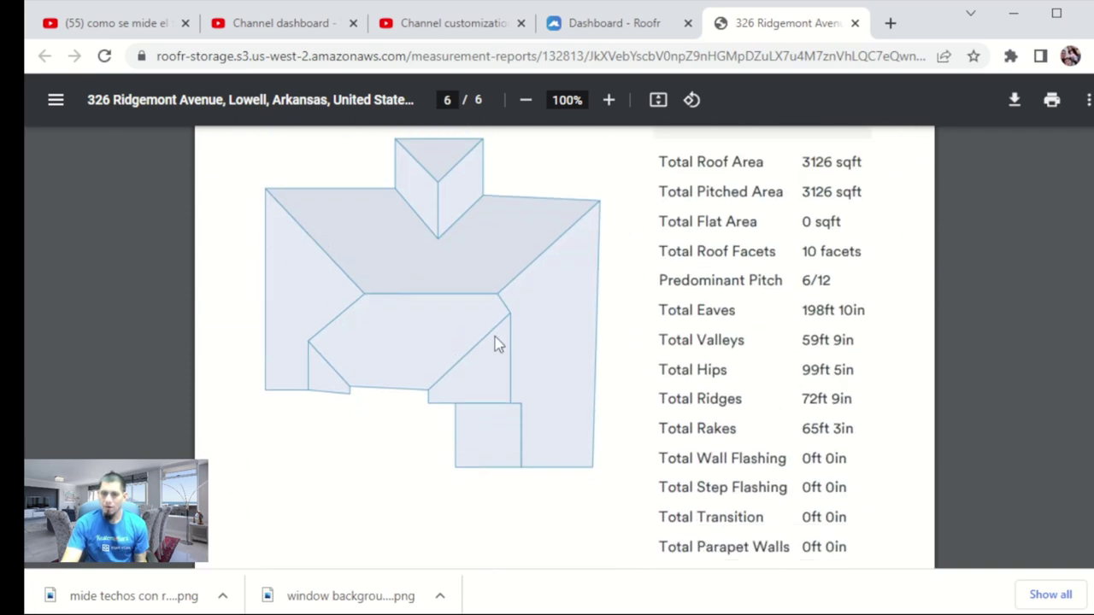
pyautogui.scroll(-3, 578, 301)
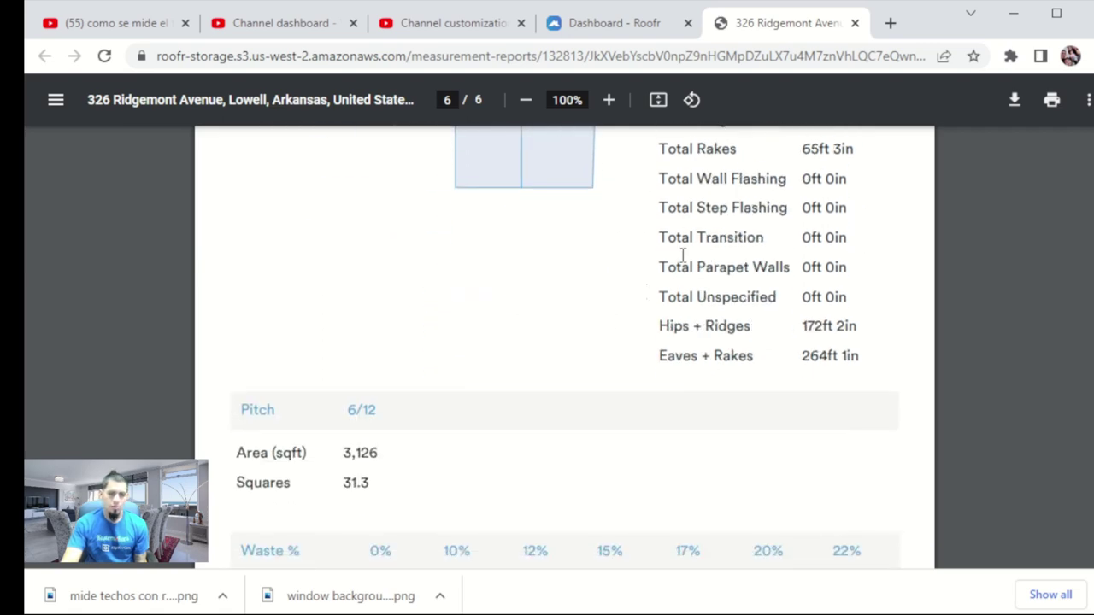